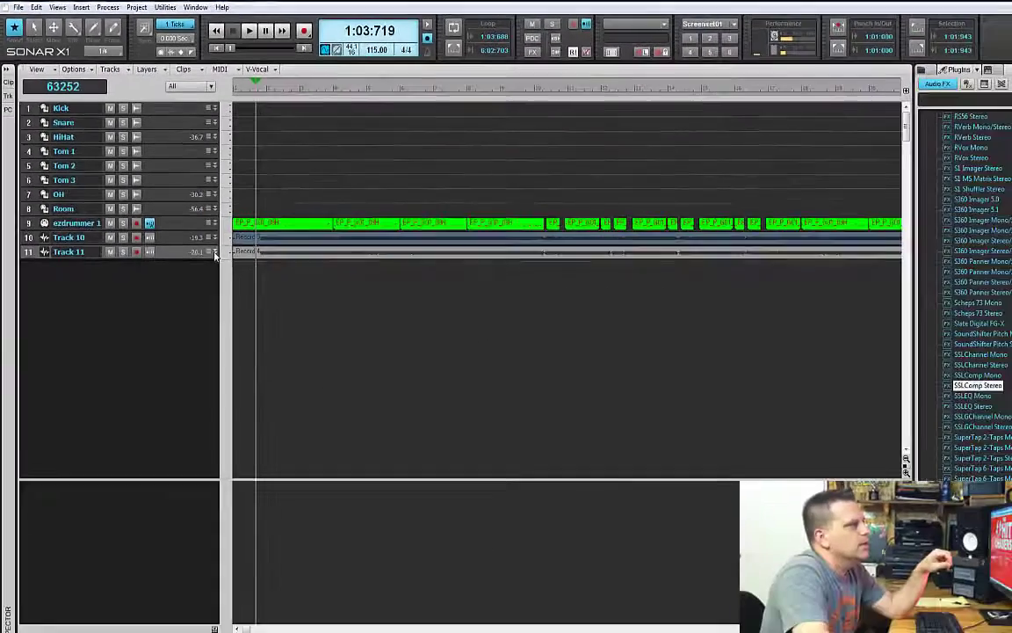
Expand Track 11 and Track 10, then play the project to hear the current mix
click(423, 508)
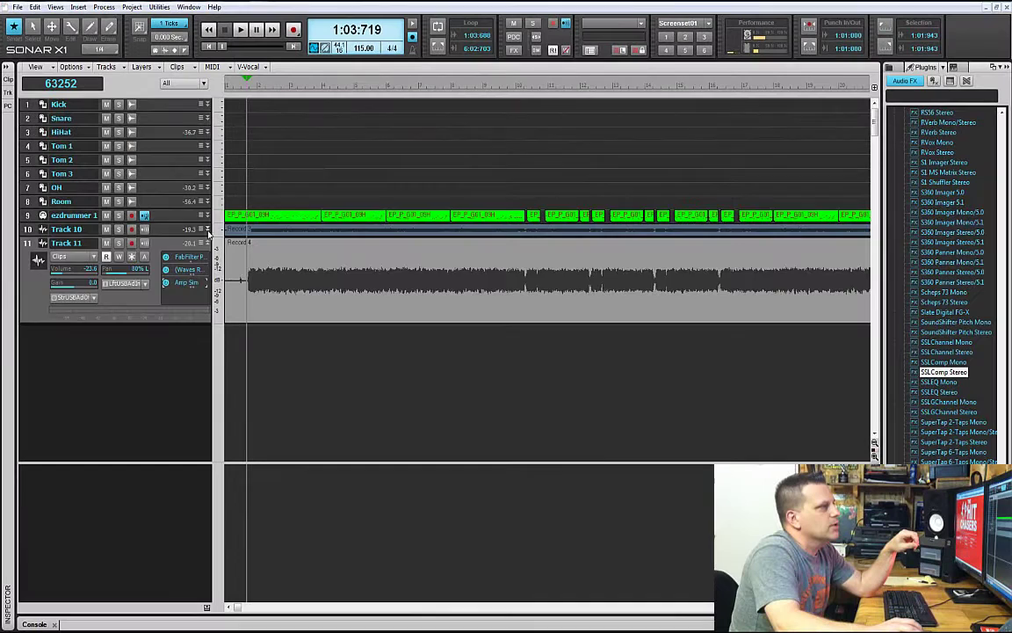
click(431, 479)
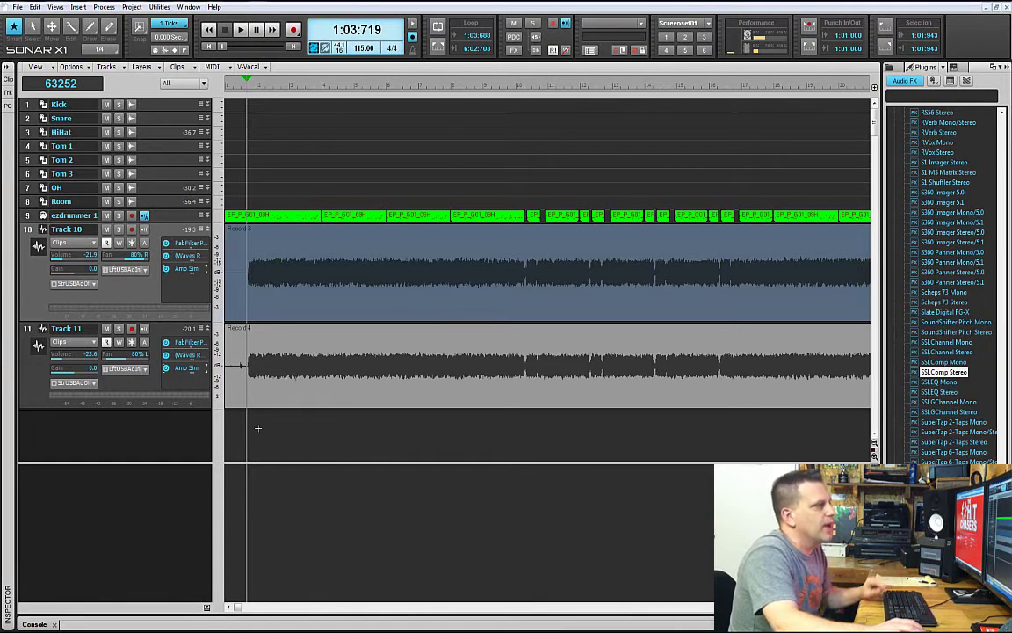
key(space)
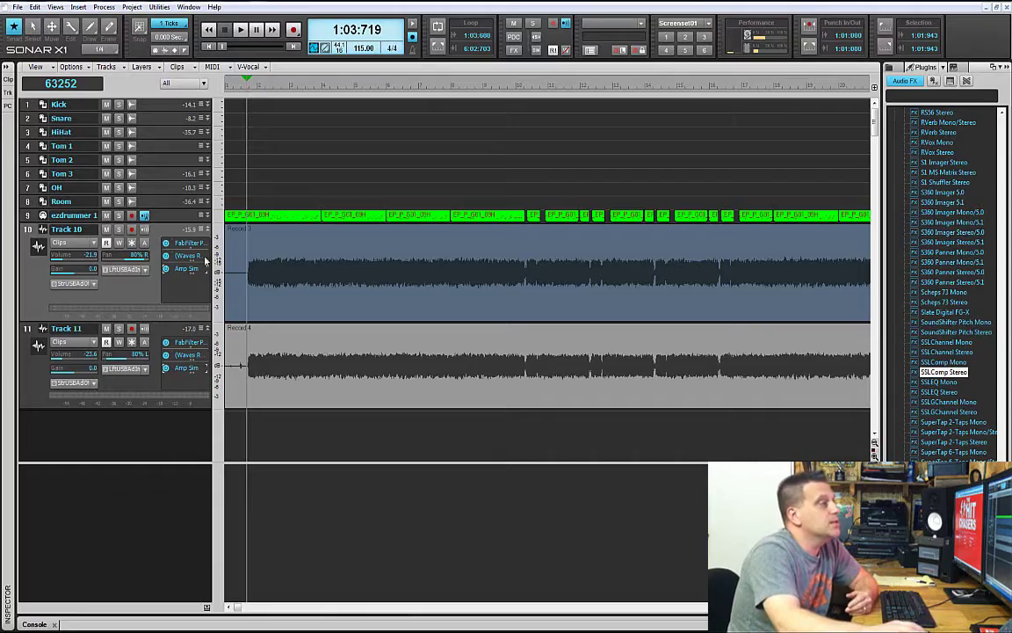
Collapse Tracks 10 and 11, then insert a stereo bus and name it Drums
click(208, 230)
click(210, 244)
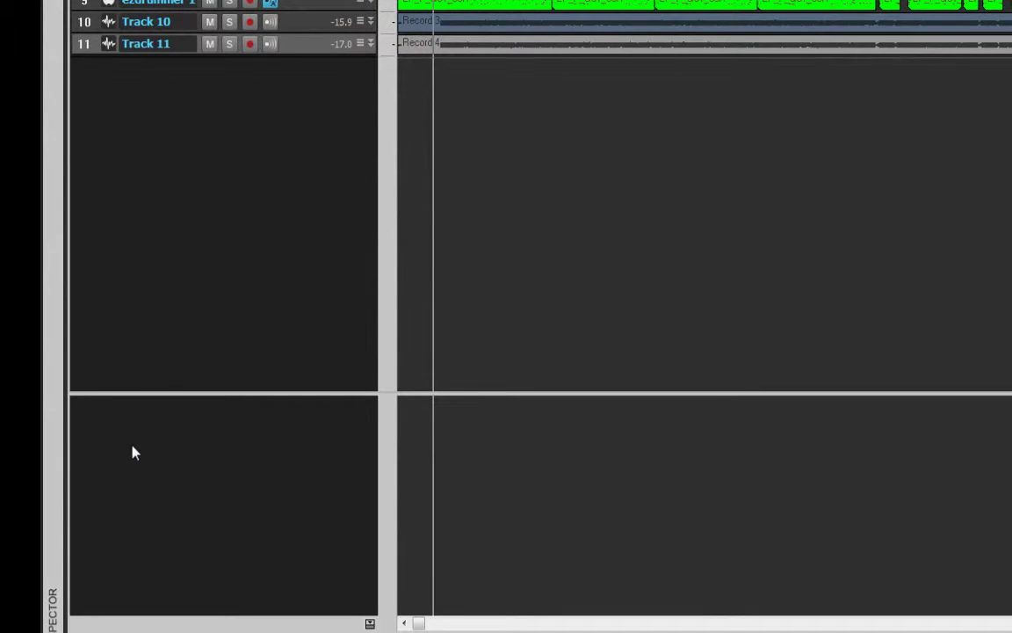
right_click(133, 448)
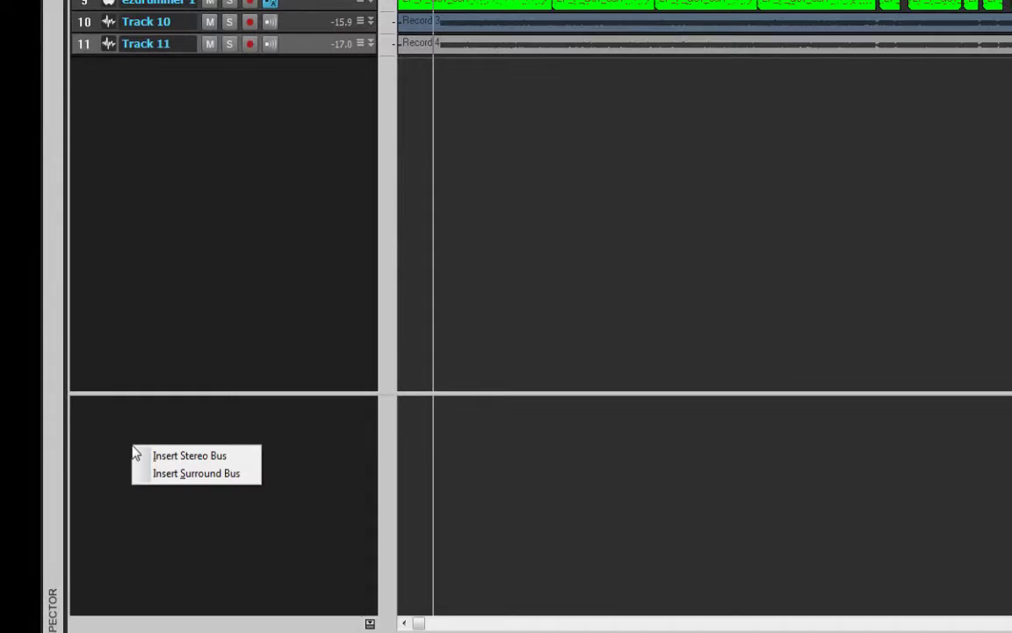
click(187, 457)
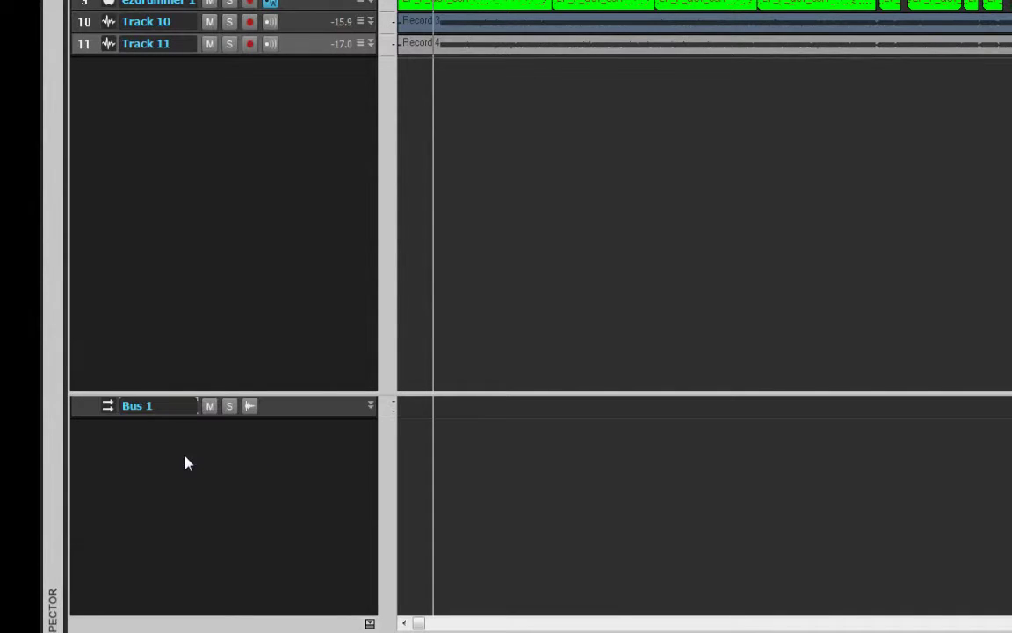
click(372, 407)
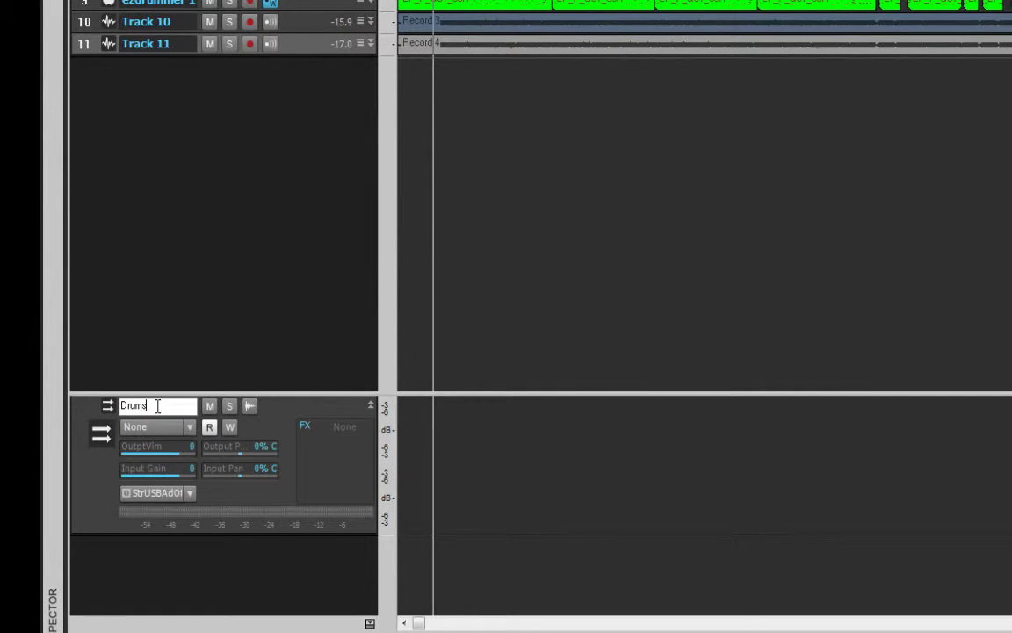
key(Return)
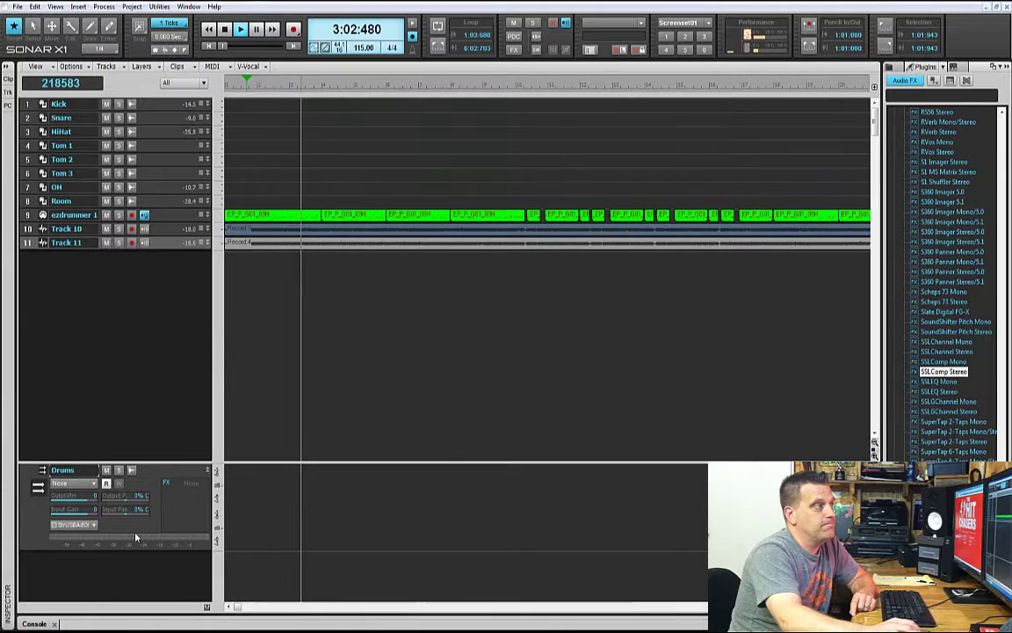
Enlarge the Kick track and show its output choices, which now include Drums
drag(211, 110, 124, 208)
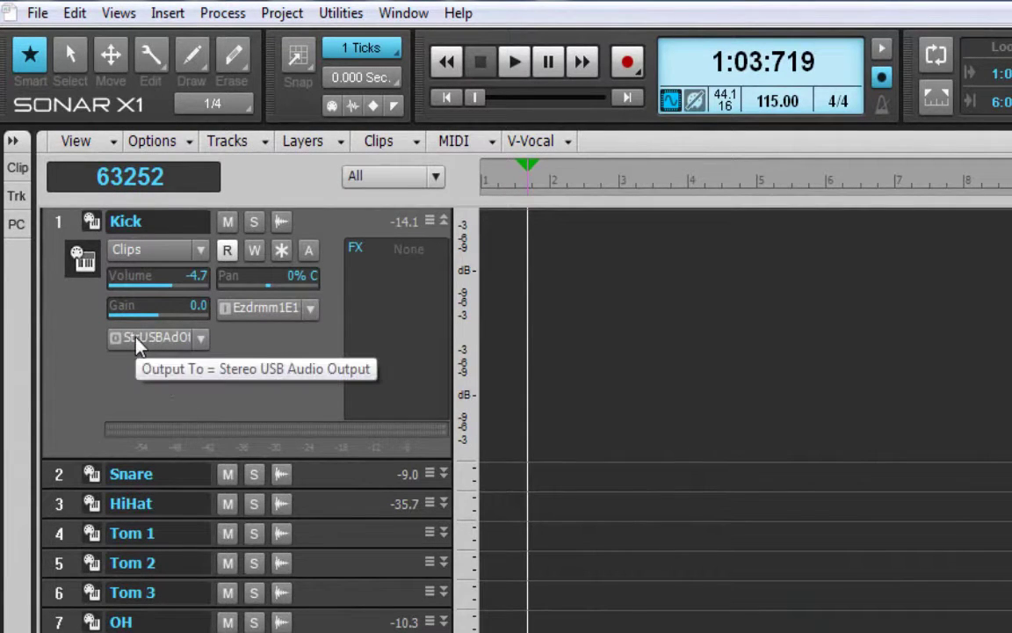
click(201, 340)
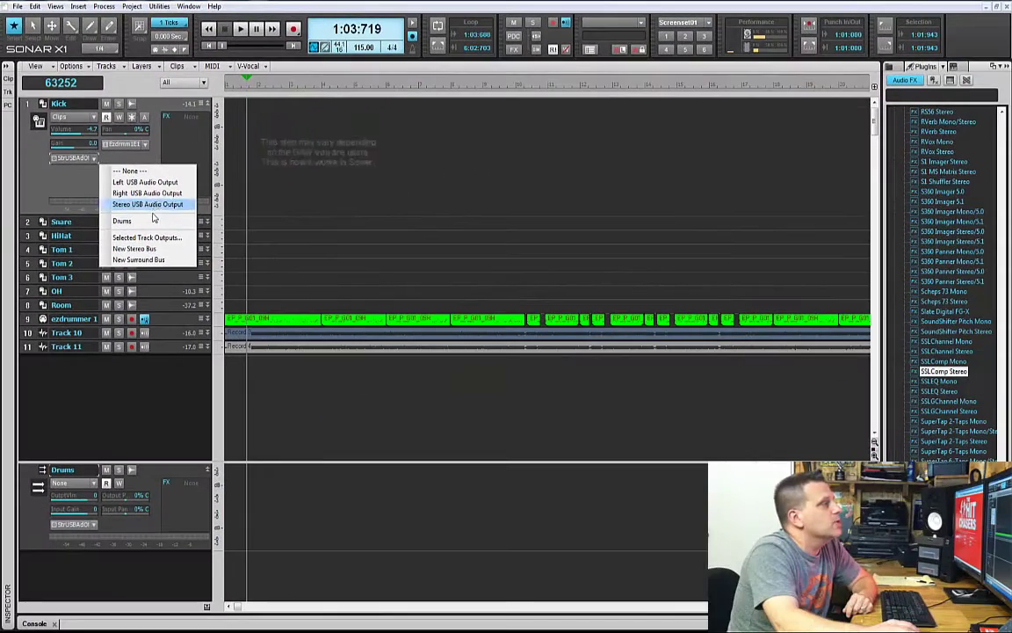
Route the Kick track to the Drums bus and solo the bus during playback
click(153, 226)
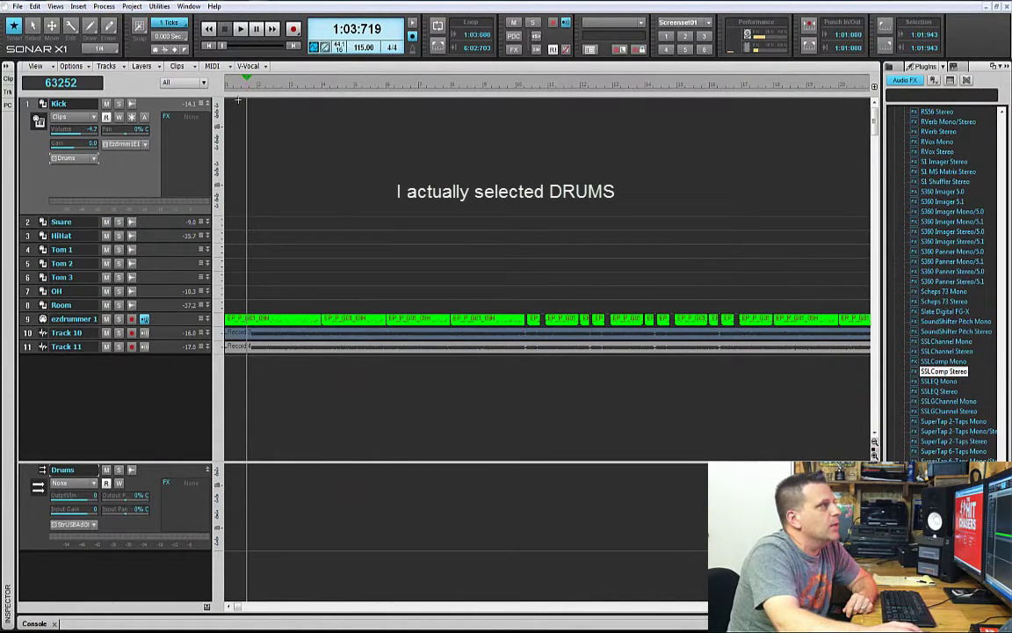
click(242, 29)
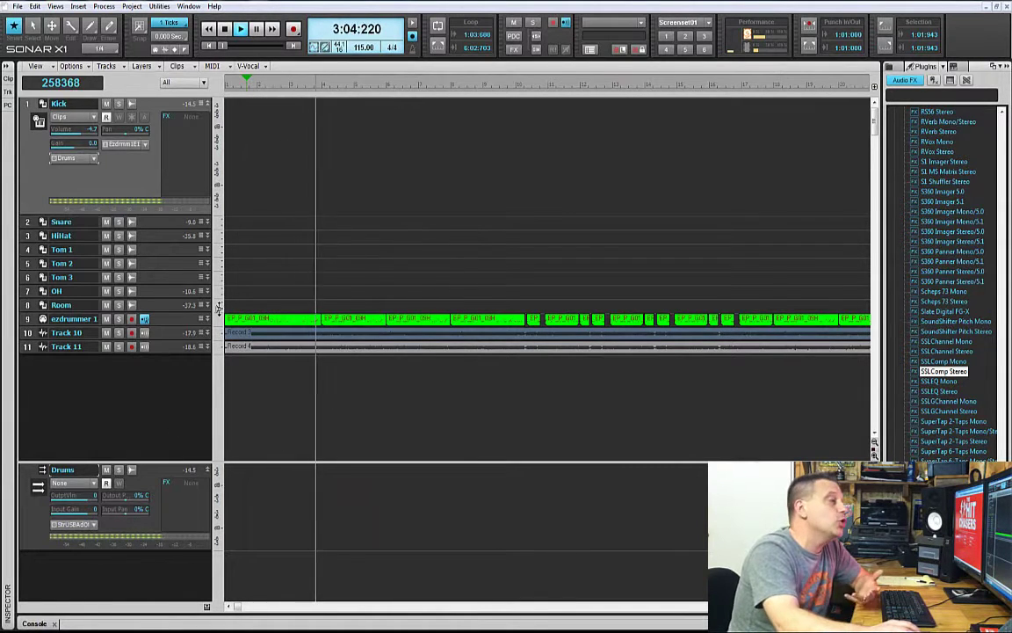
click(119, 471)
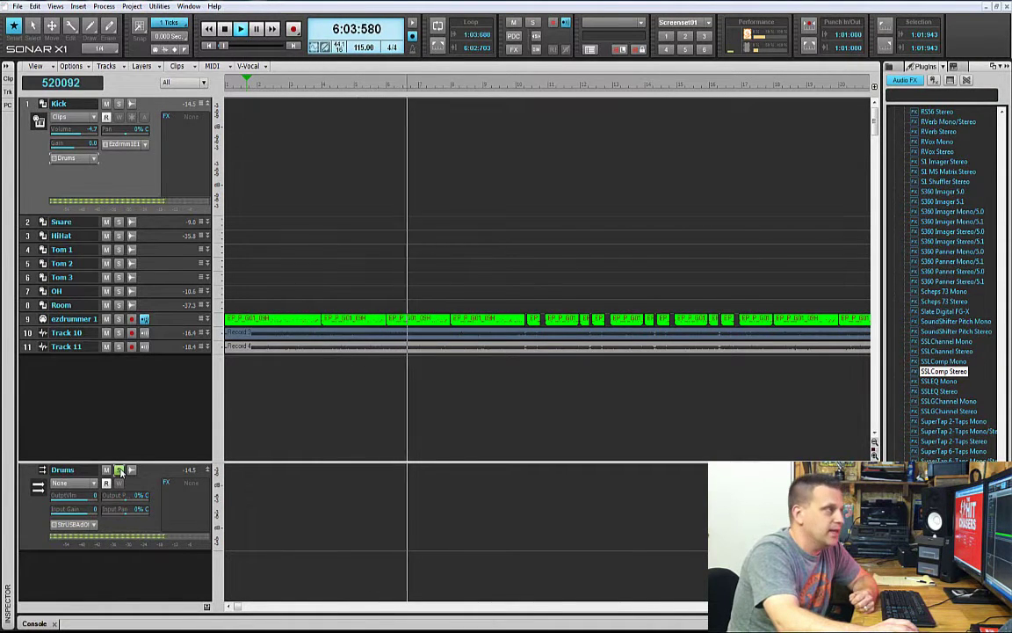
click(240, 29)
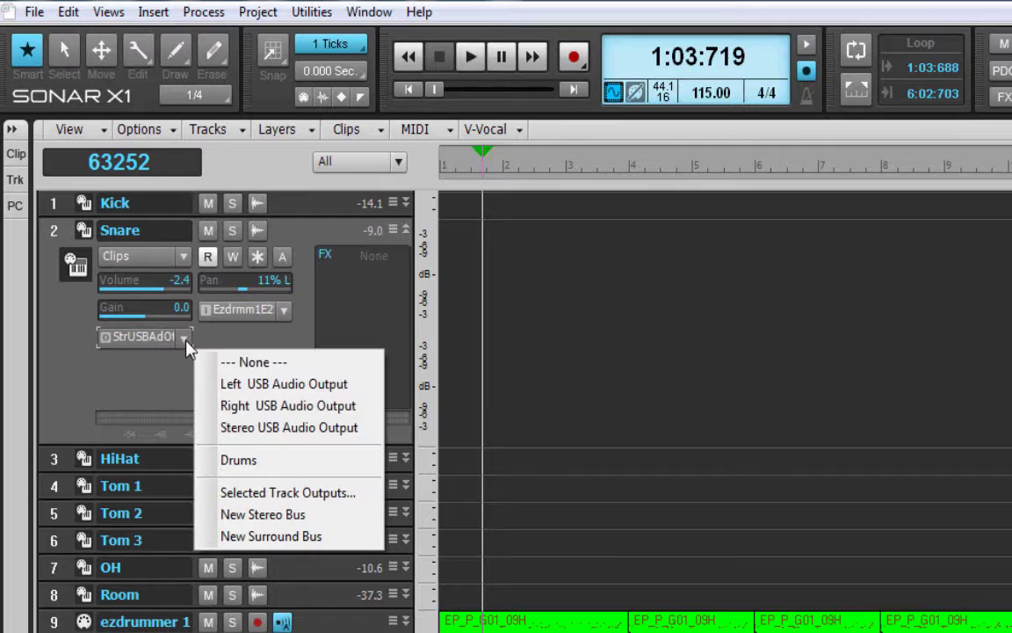
Route the Snare track to the Drums bus and play it back to check
click(275, 464)
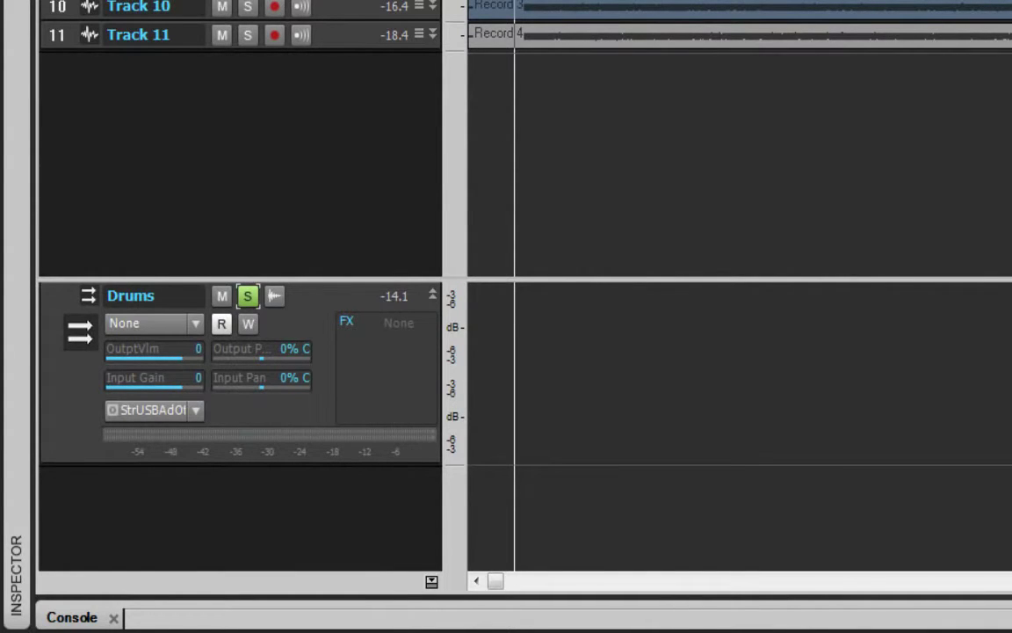
click(240, 29)
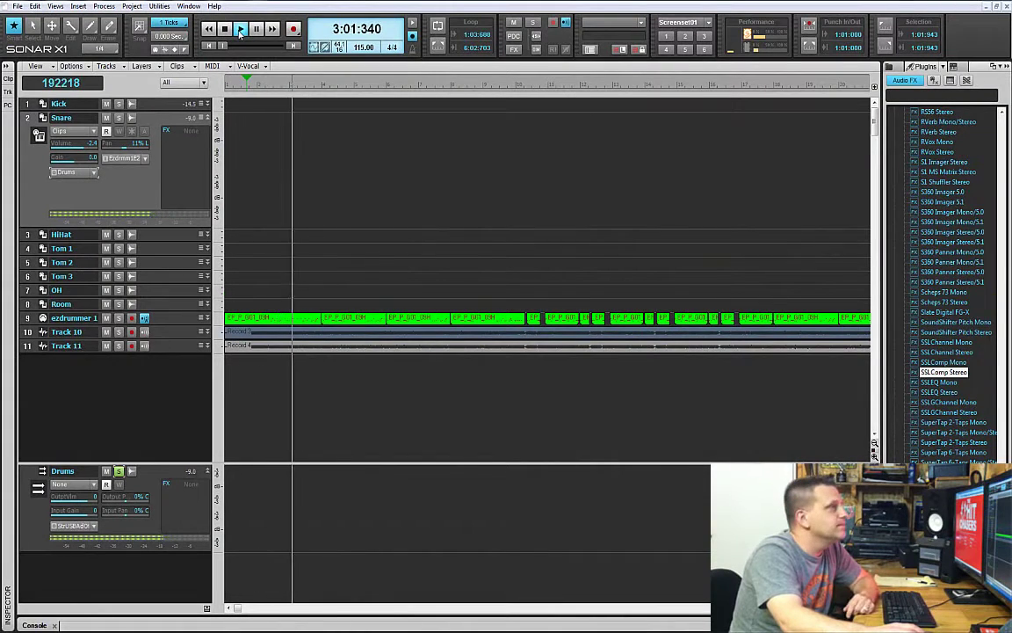
click(224, 30)
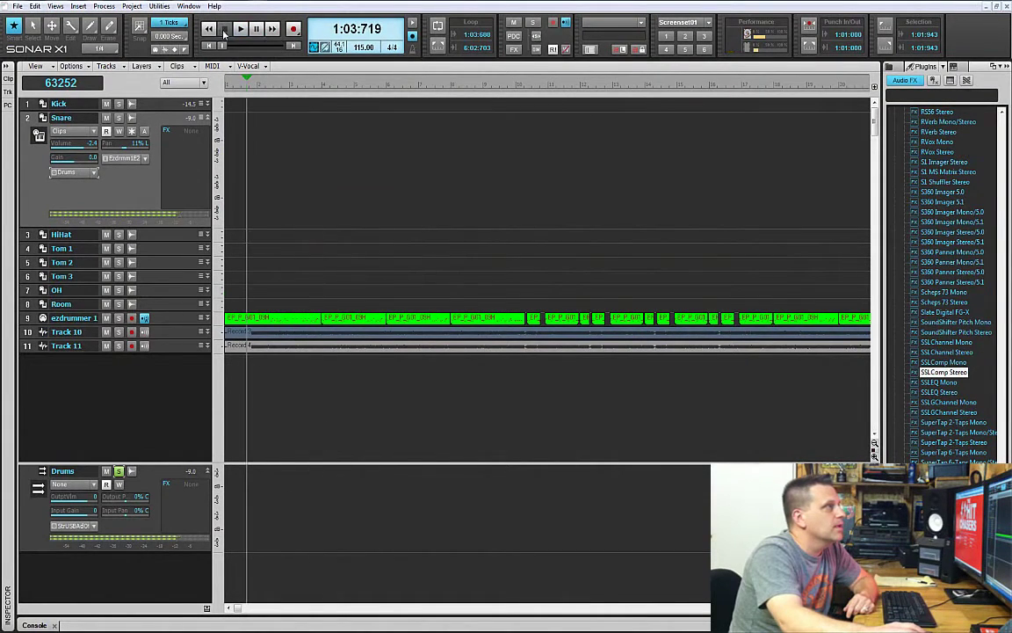
Send the HiHat and Tom 1 tracks' outputs to the Drums bus
click(208, 119)
click(207, 131)
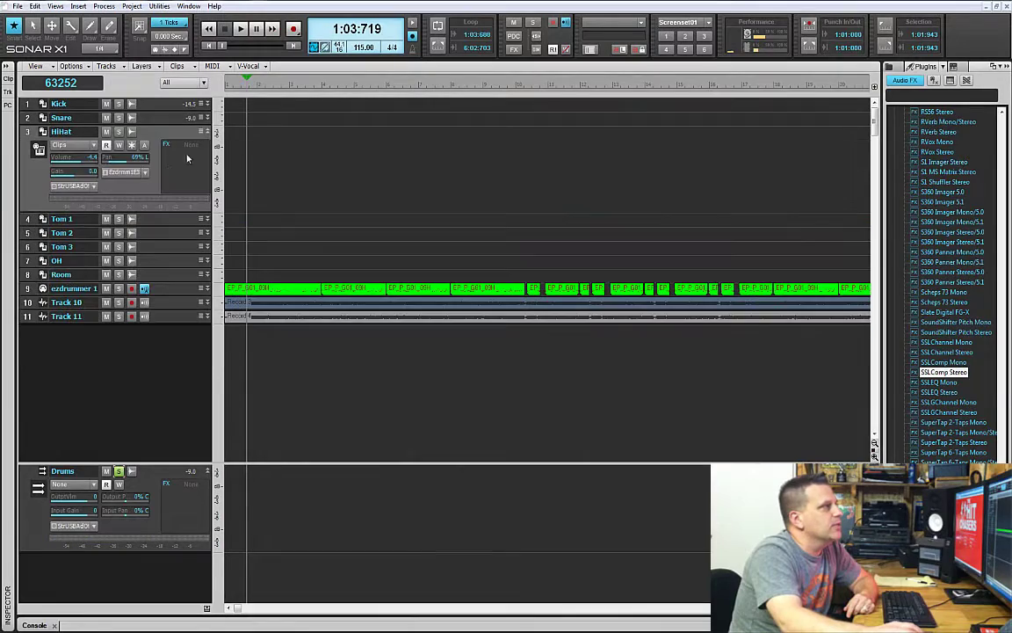
click(93, 189)
click(141, 251)
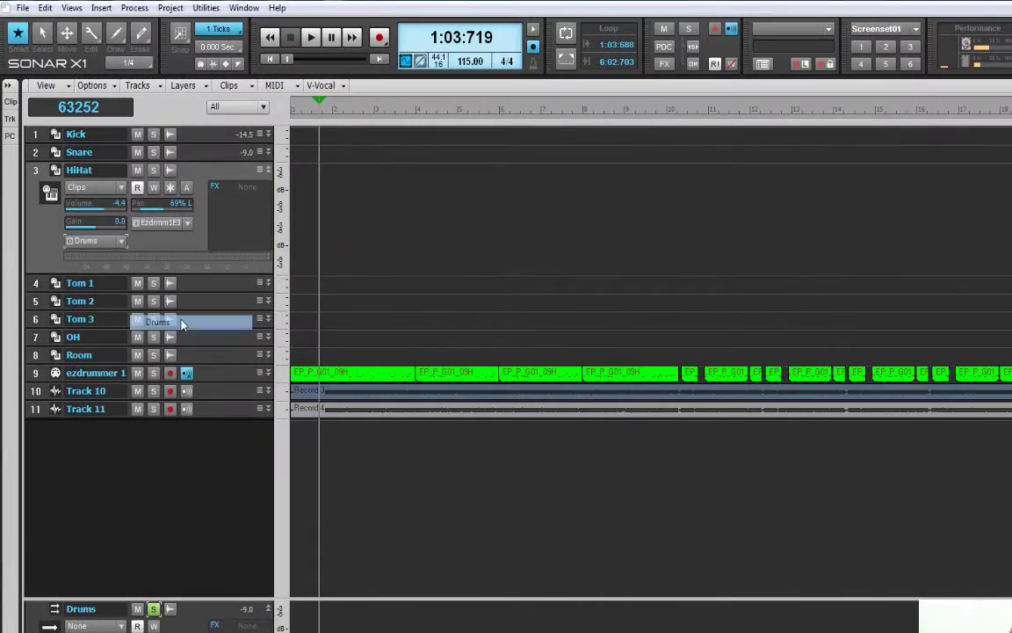
click(268, 172)
click(268, 188)
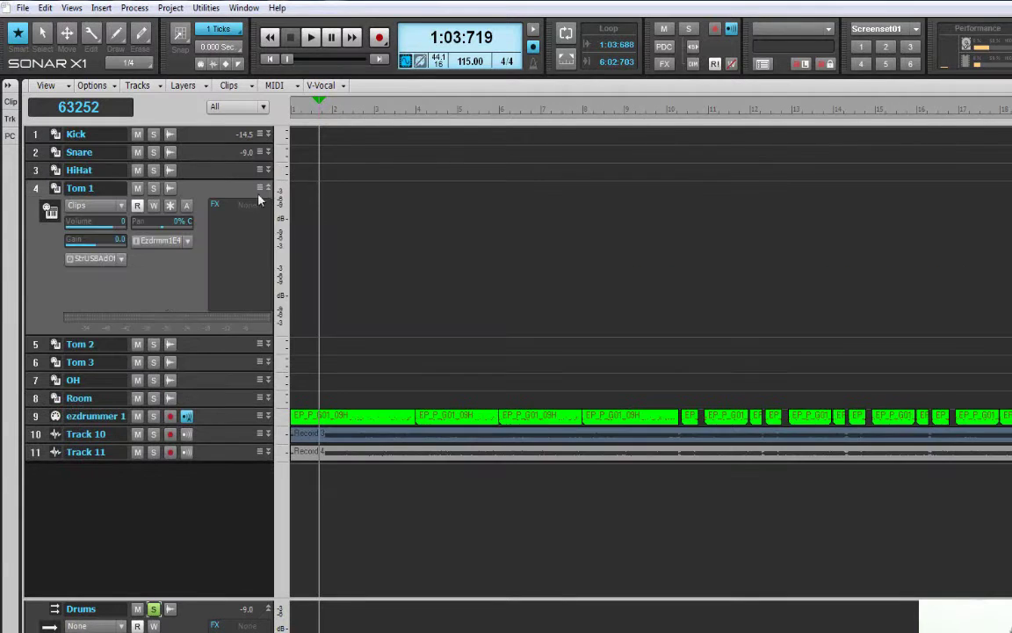
click(121, 259)
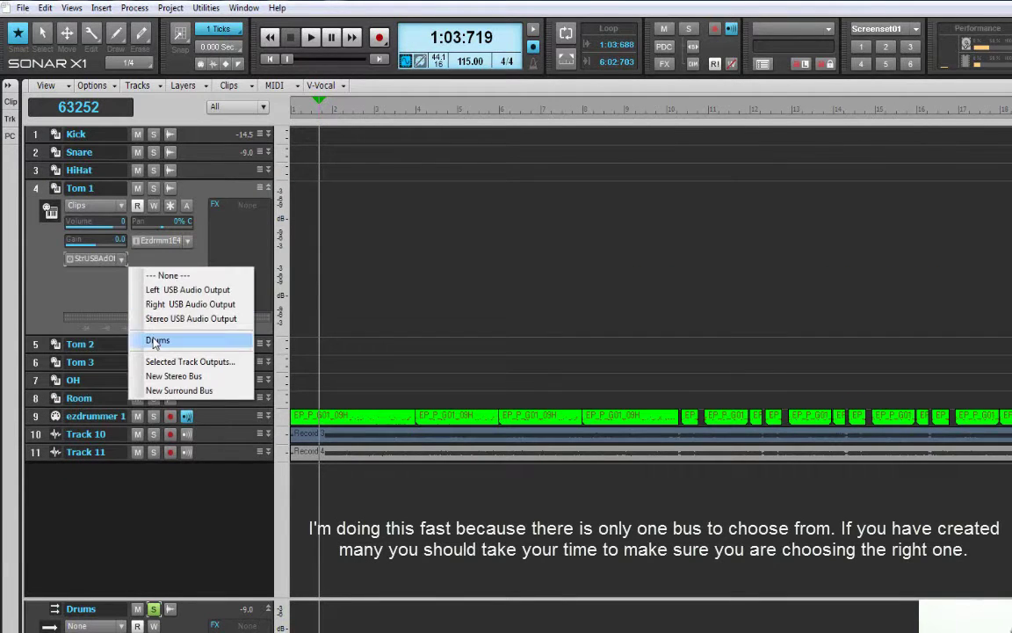
click(145, 341)
click(268, 189)
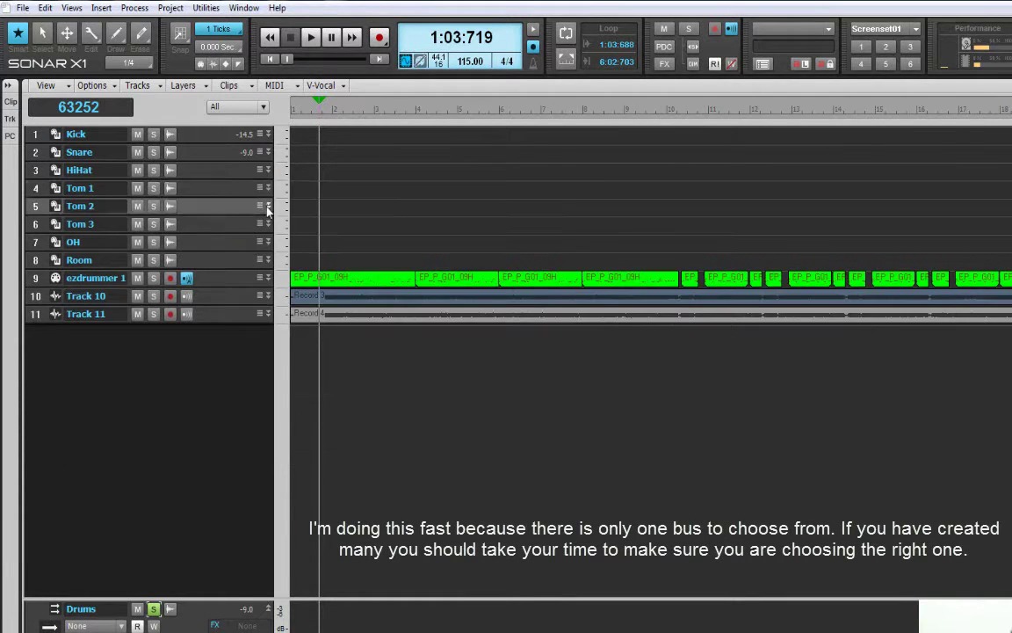
Send the Tom 2 and Tom 3 tracks' outputs to the Drums bus
click(266, 206)
click(123, 277)
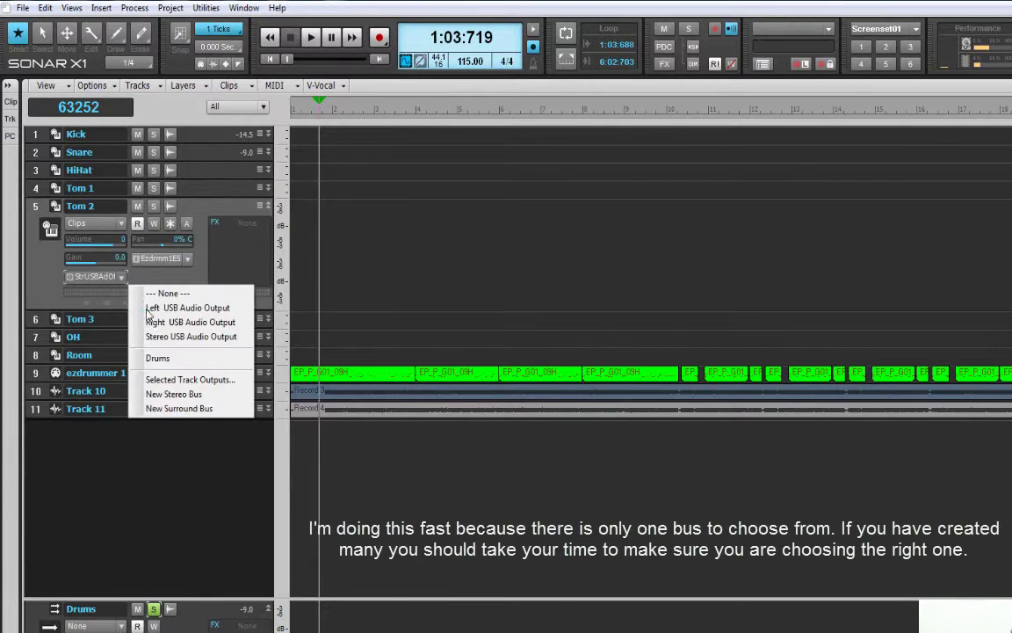
click(145, 358)
click(268, 206)
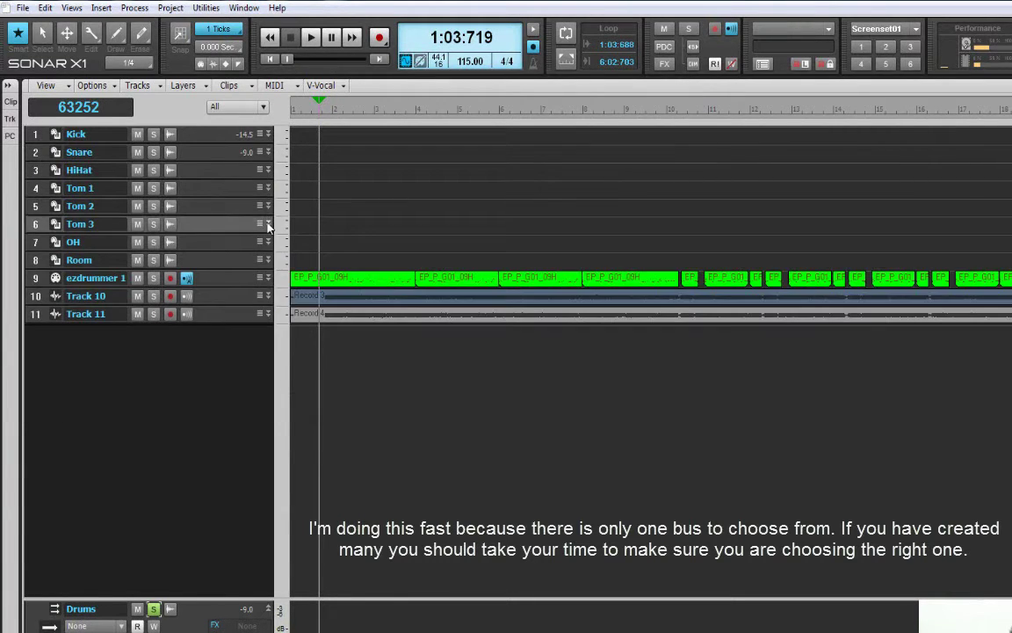
click(266, 224)
click(123, 295)
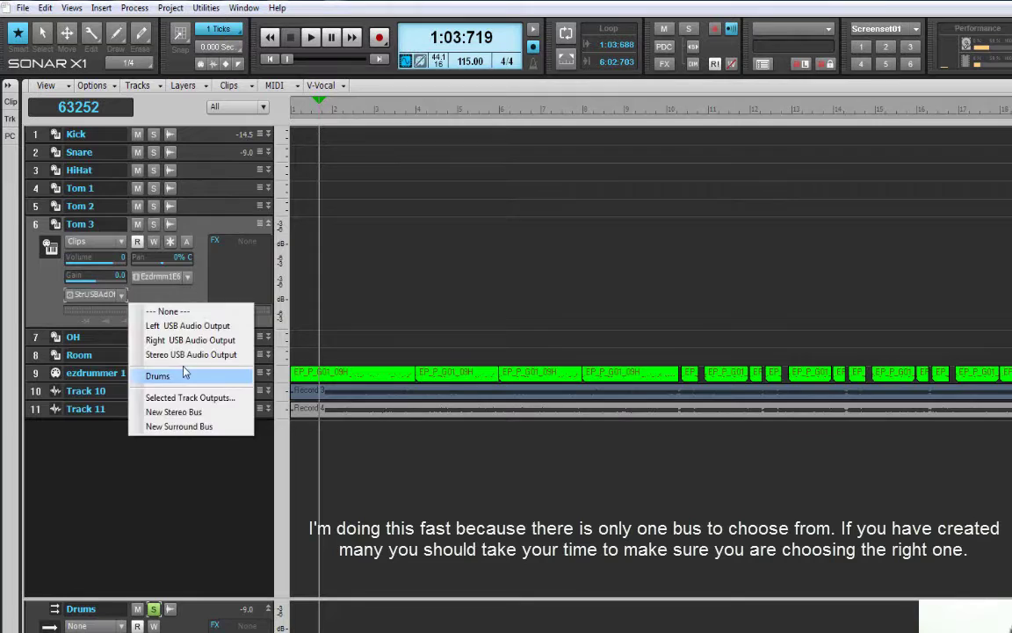
click(148, 376)
click(268, 225)
Send the OH and Room tracks' outputs to the Drums bus
click(267, 241)
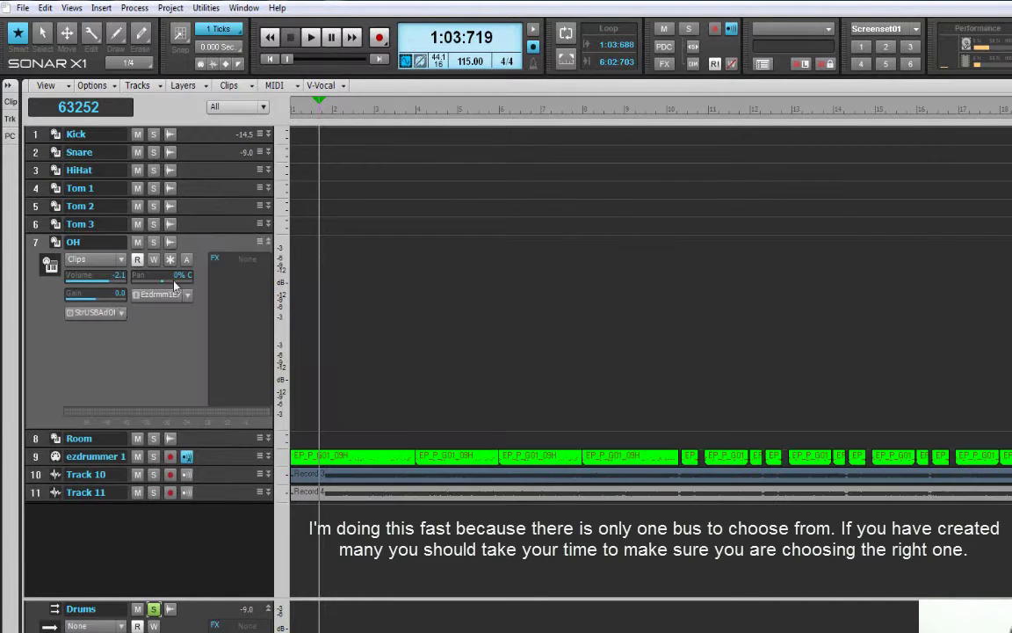
click(123, 313)
click(149, 393)
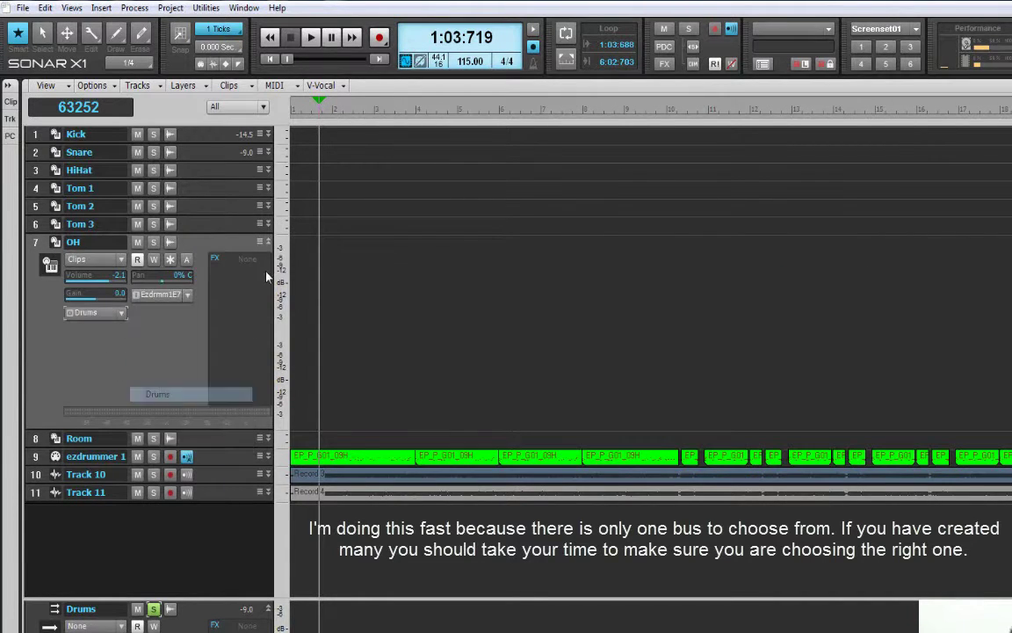
click(268, 242)
click(268, 261)
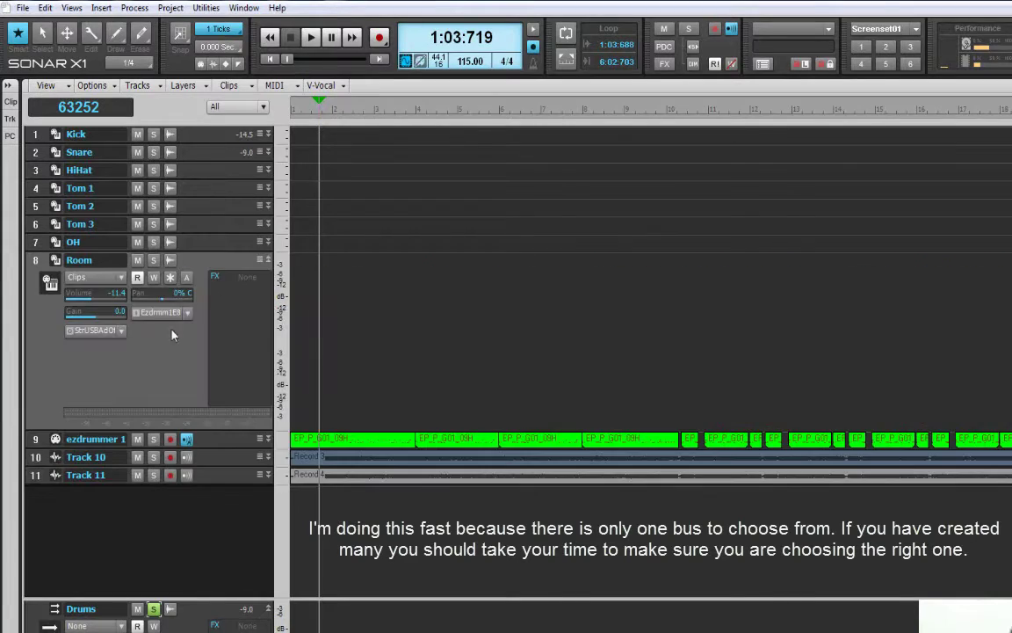
click(122, 332)
click(163, 410)
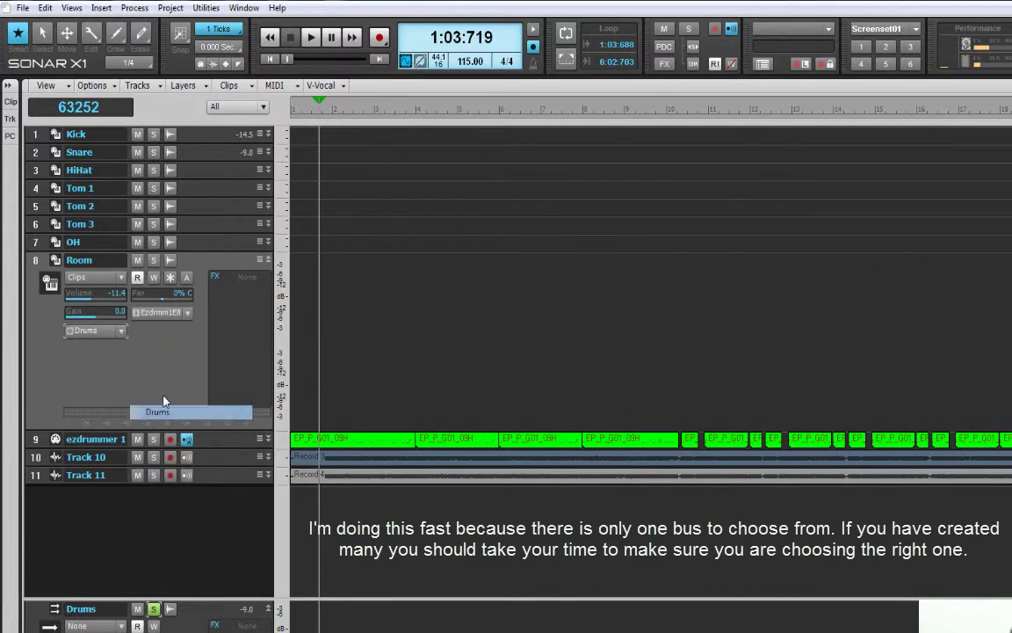
click(268, 261)
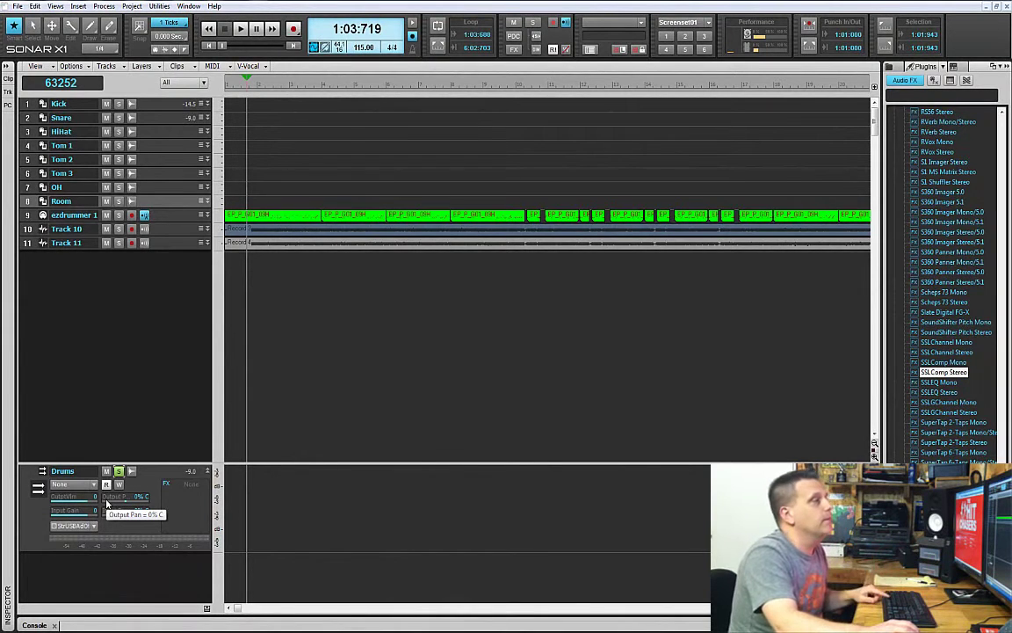
Play the project to hear kick, snare, toms, OH and Room through the soloed Drums bus
key(space)
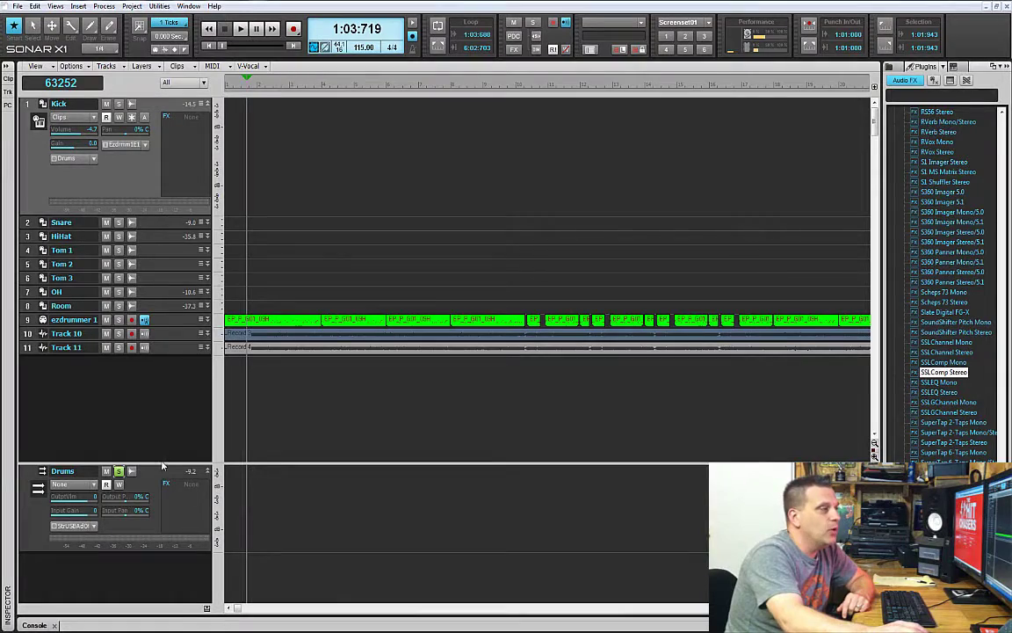
Drop a Sonitus Reverb from the Plugins browser into the Drums bus FX bin and play
drag(163, 463, 162, 379)
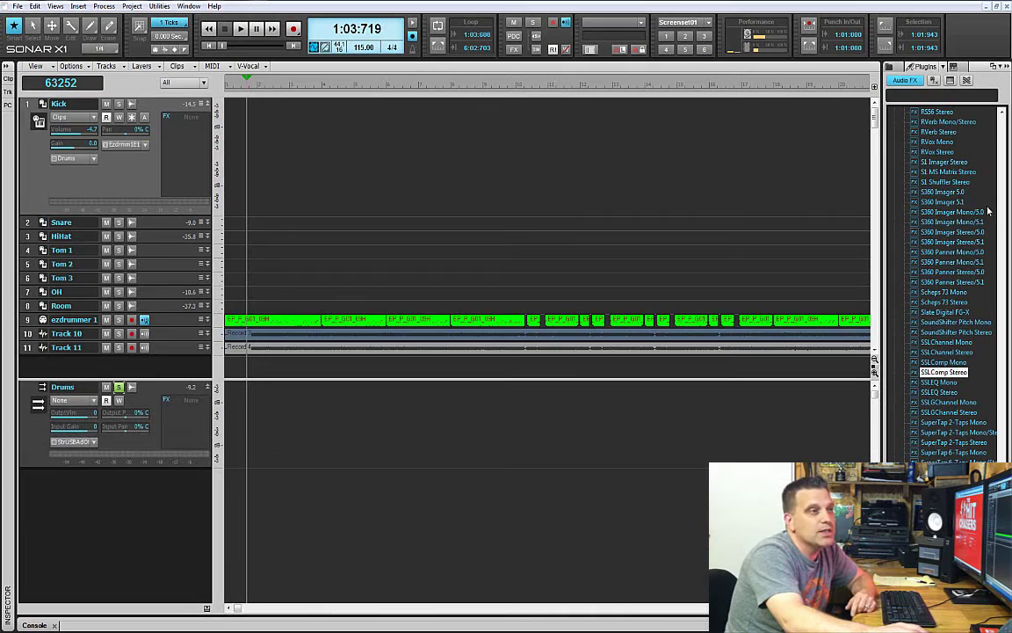
drag(1002, 264, 990, 151)
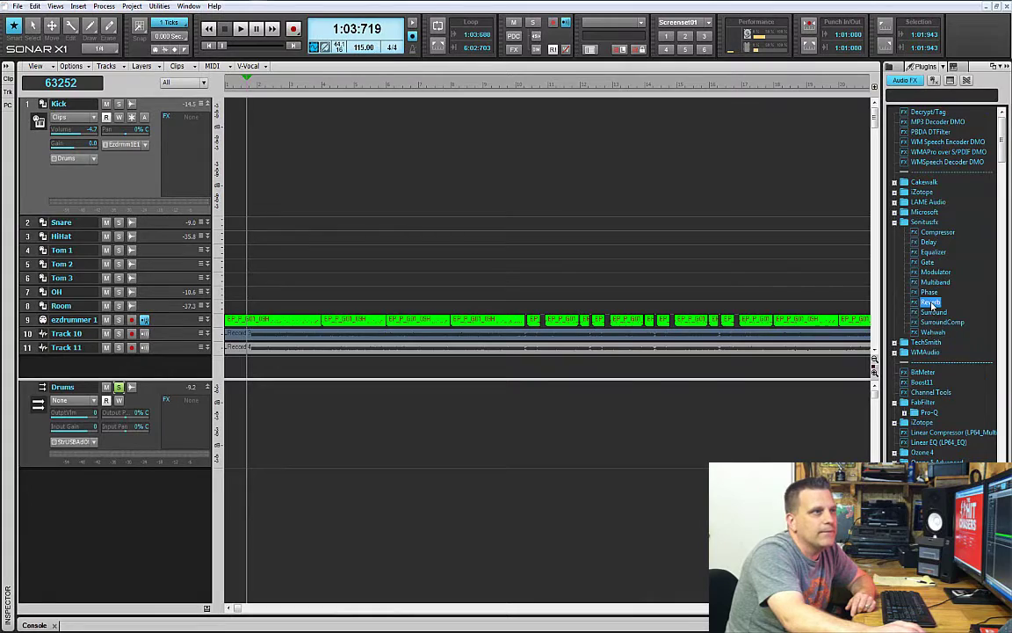
drag(932, 304, 185, 428)
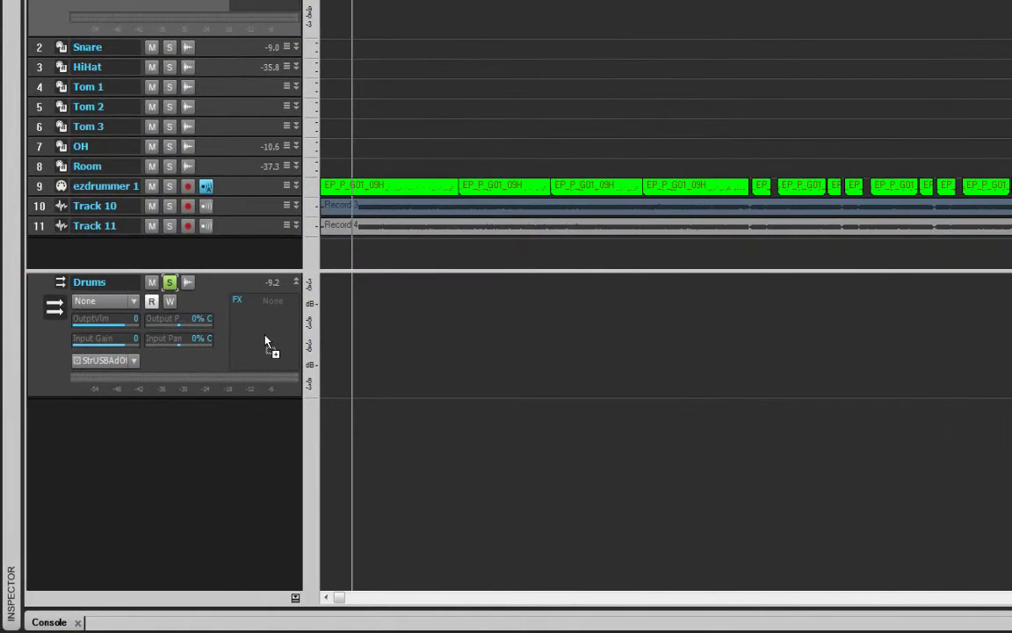
drag(266, 339, 266, 341)
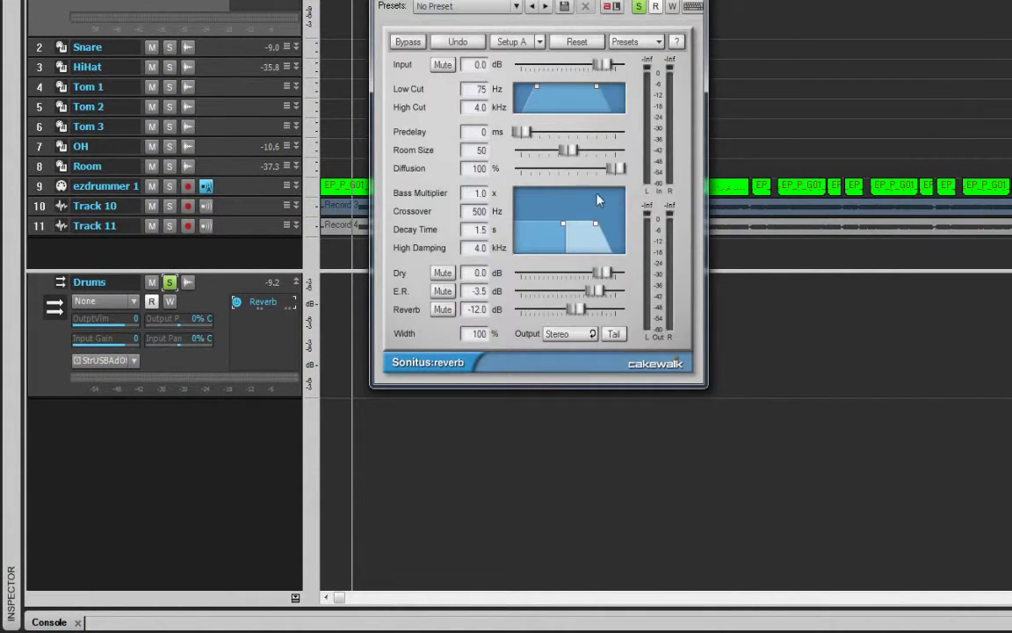
key(space)
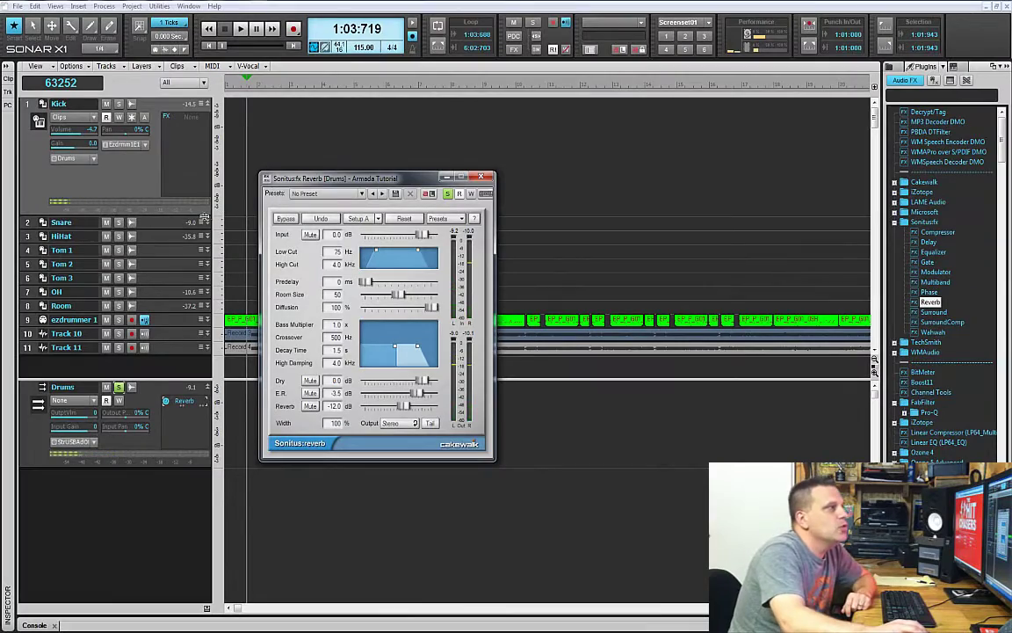
Add a Sonitus Reverb to the Snare track's FX bin and play the song
click(207, 224)
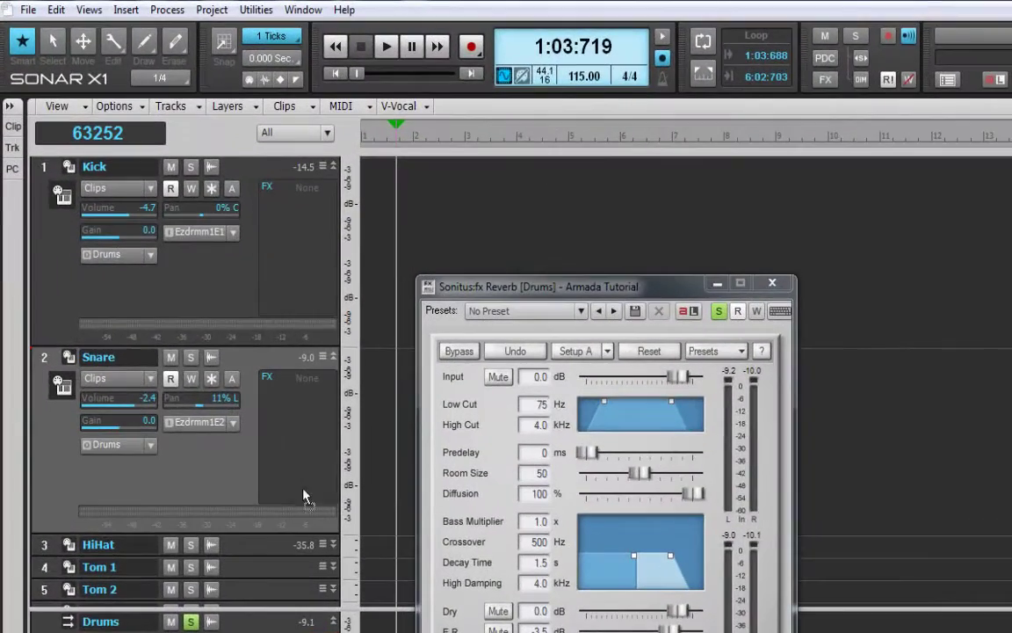
drag(298, 424, 297, 422)
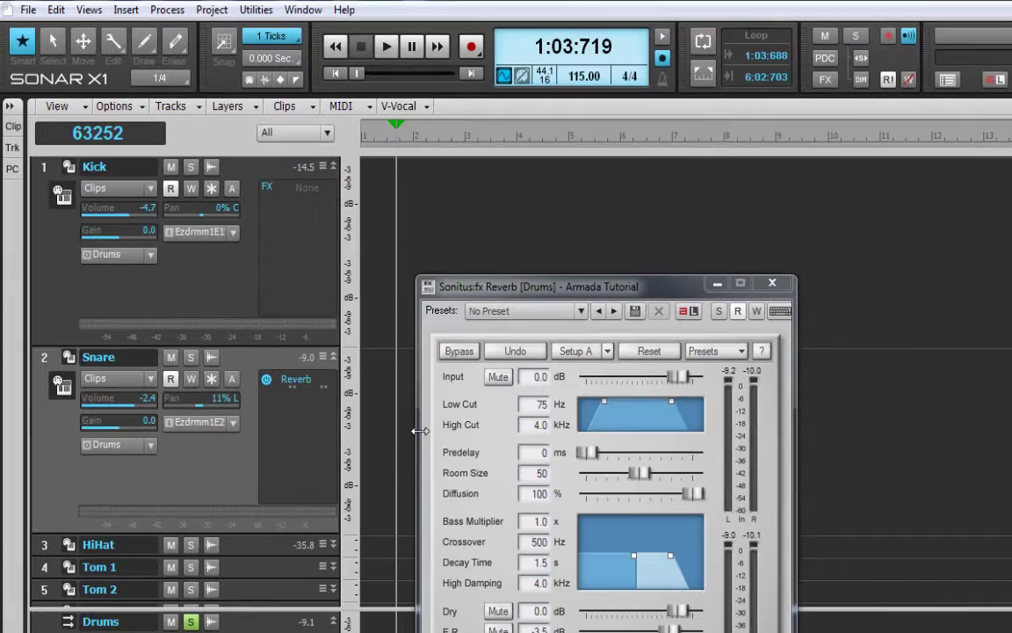
key(space)
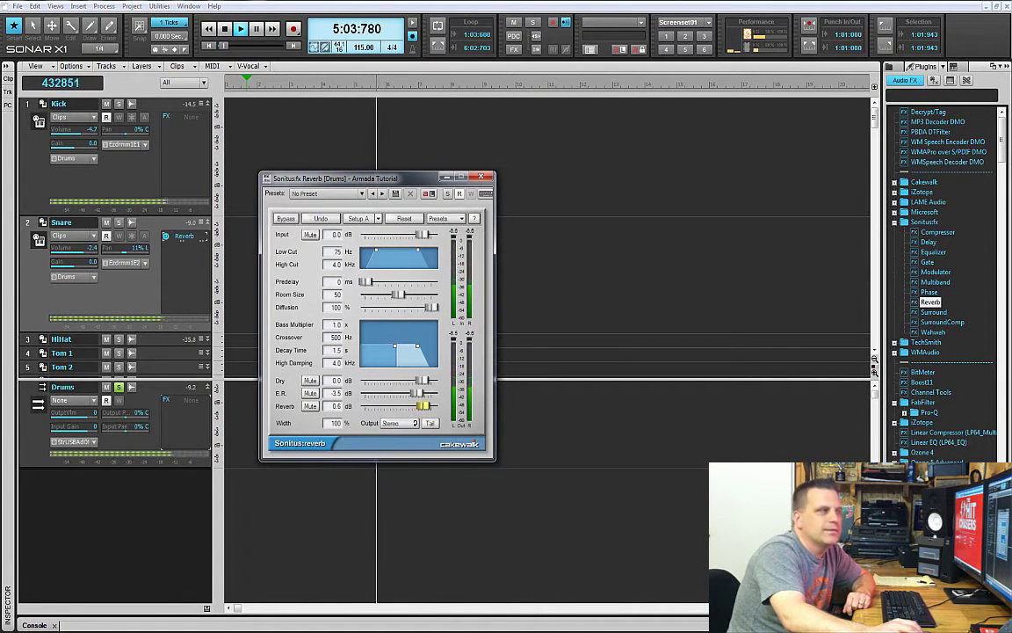
Toggle the Snare track's mute on, off and on again, leaving it muted
click(107, 223)
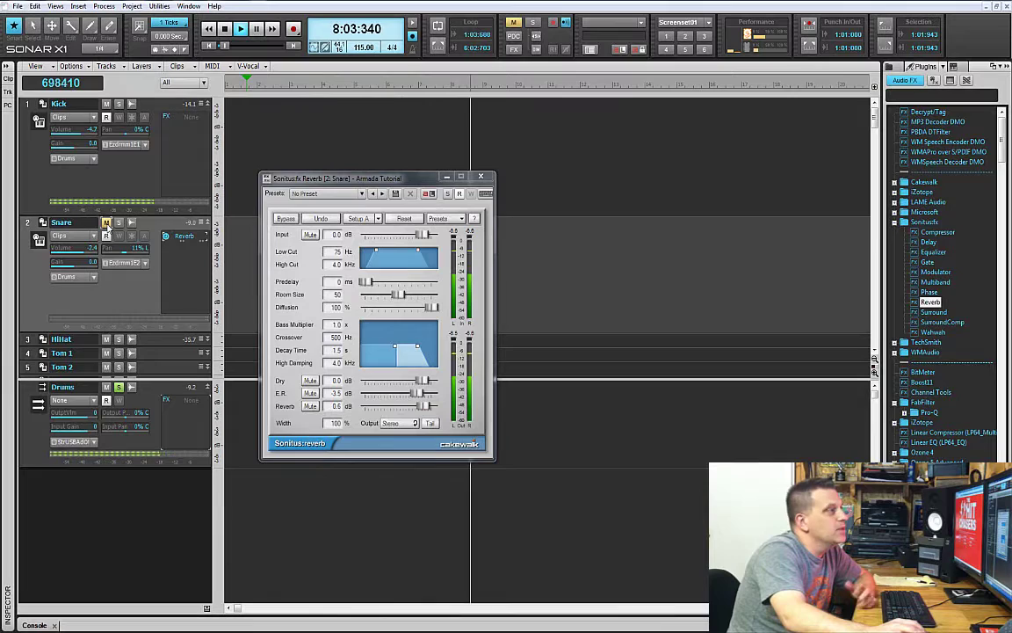
click(107, 223)
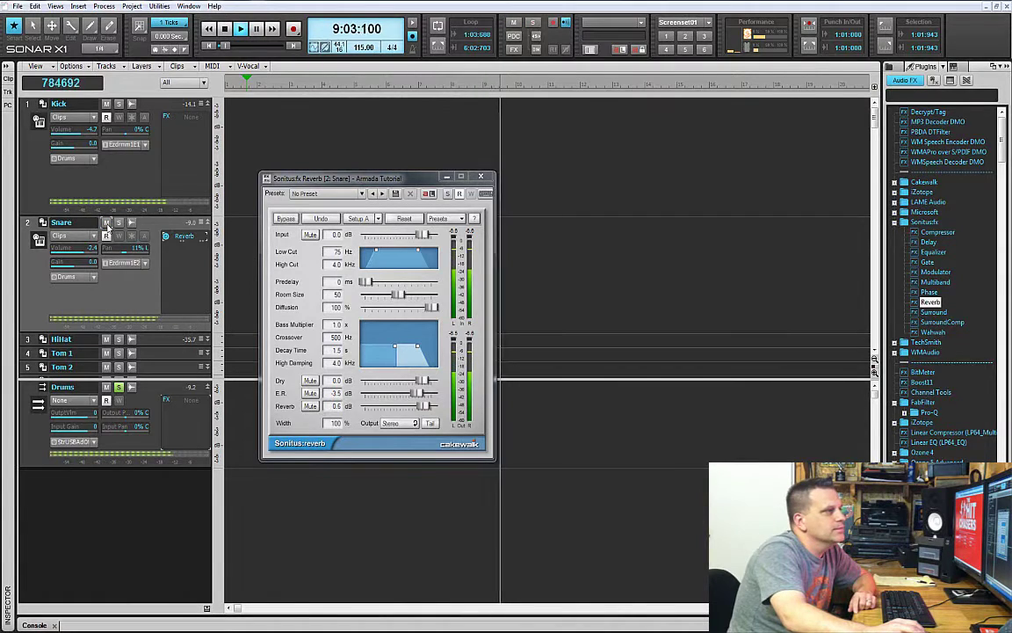
click(107, 223)
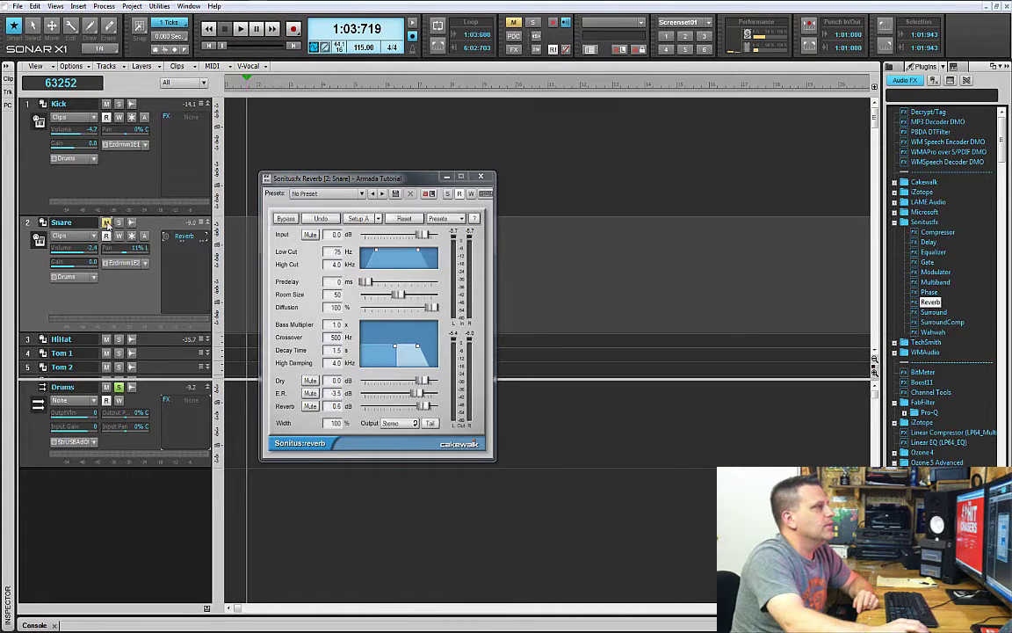
Collapse Snare and Kick, close the reverb window, and expand Tracks 10 and 11
click(208, 224)
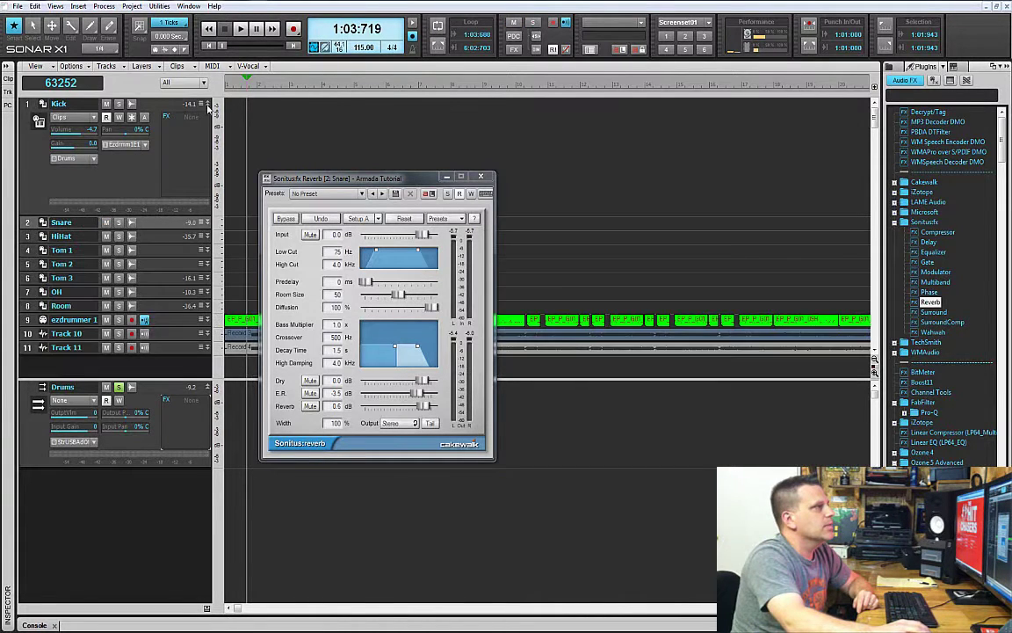
click(209, 104)
click(481, 177)
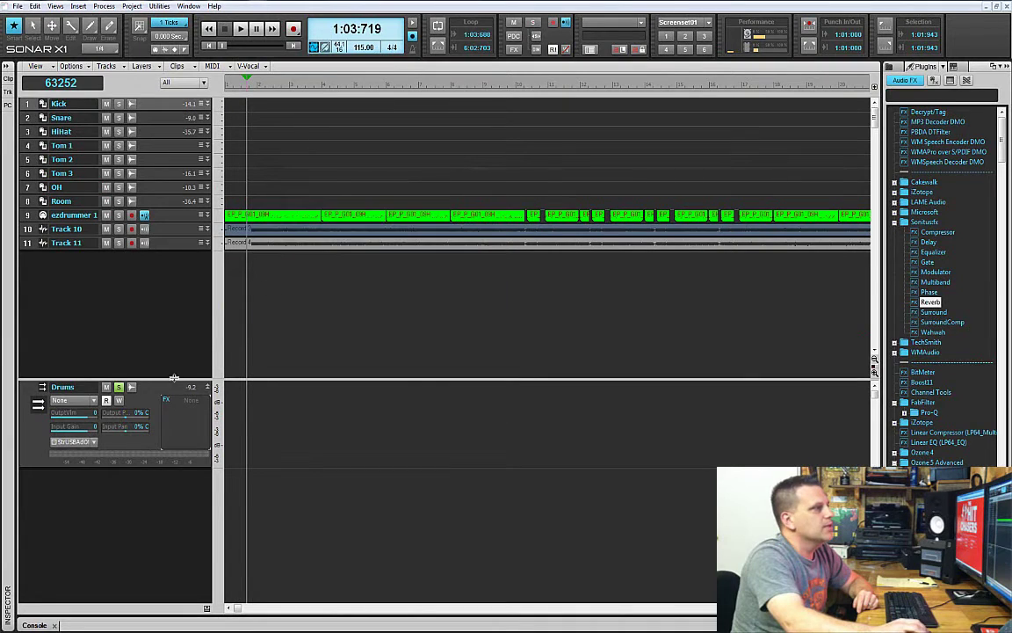
drag(173, 379, 189, 437)
click(207, 243)
click(207, 230)
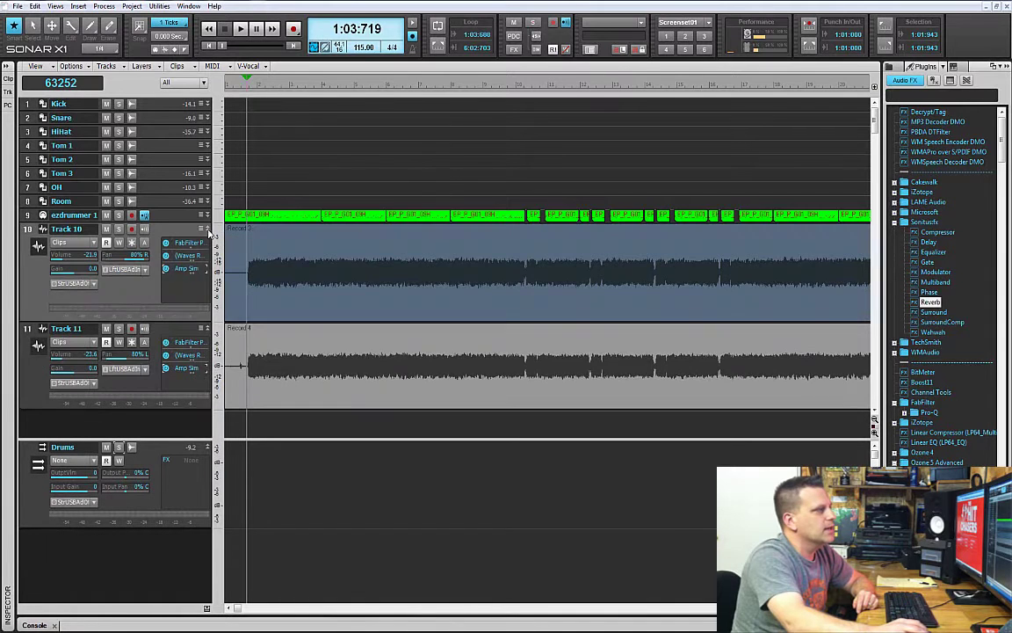
drag(161, 463, 163, 467)
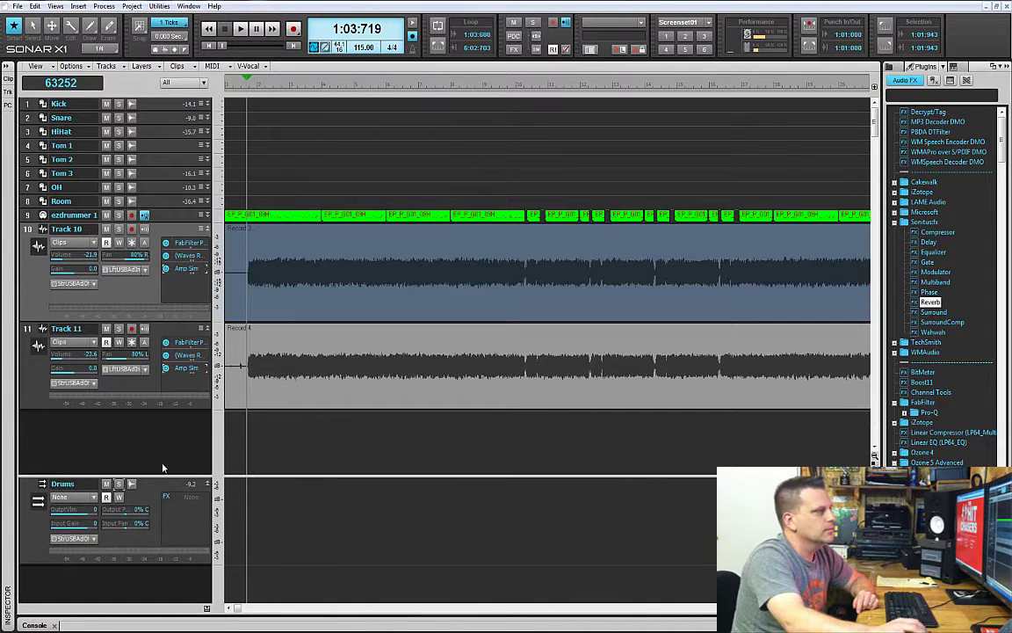
Solo Tracks 10 and 11, compare them during playback, then stop at the start
click(119, 229)
click(119, 329)
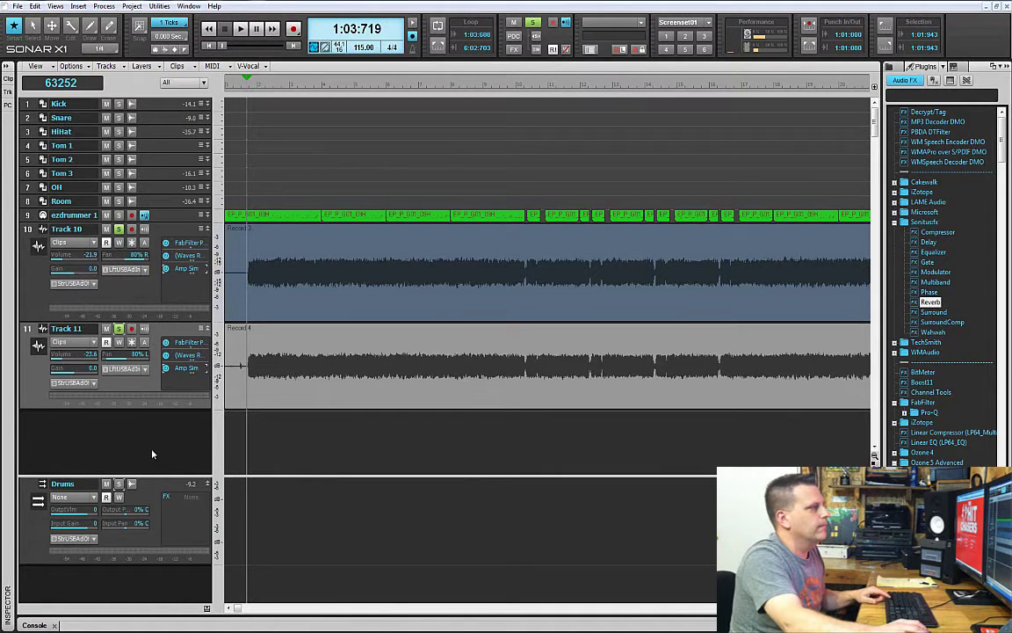
key(space)
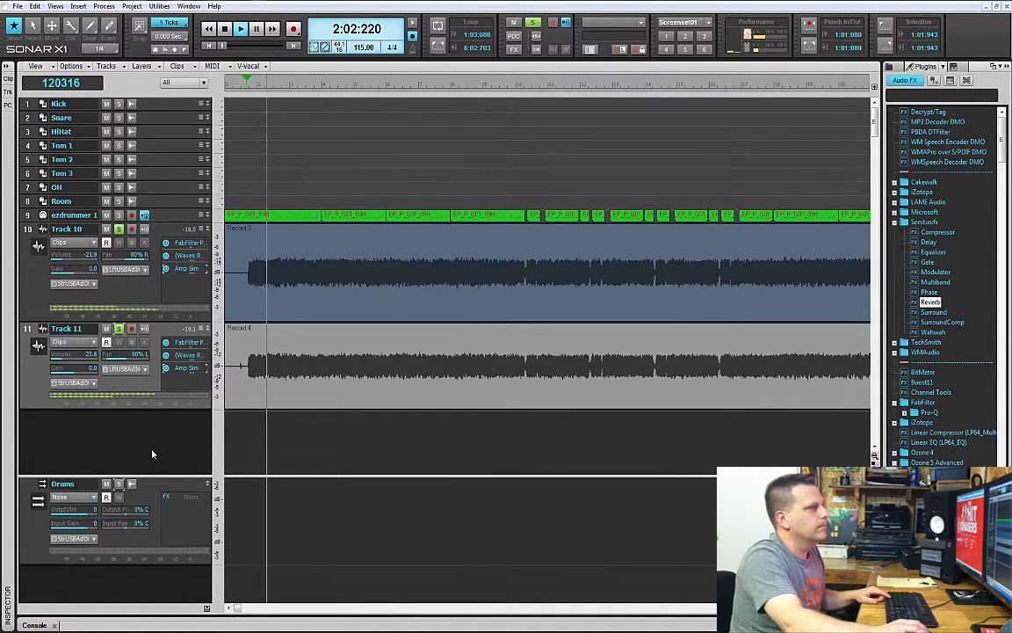
click(118, 229)
click(119, 230)
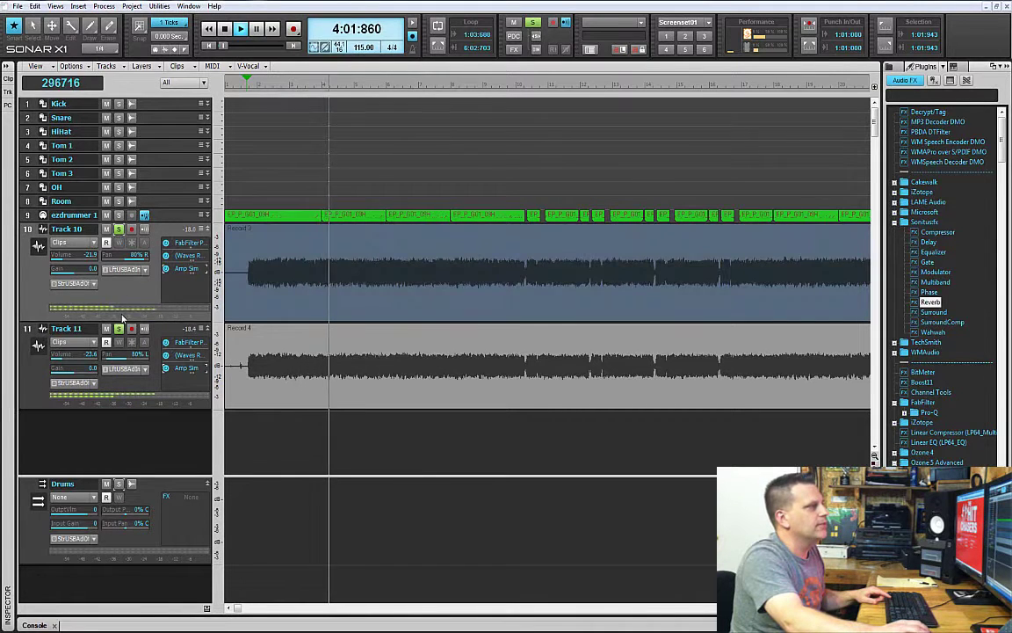
click(119, 329)
click(118, 329)
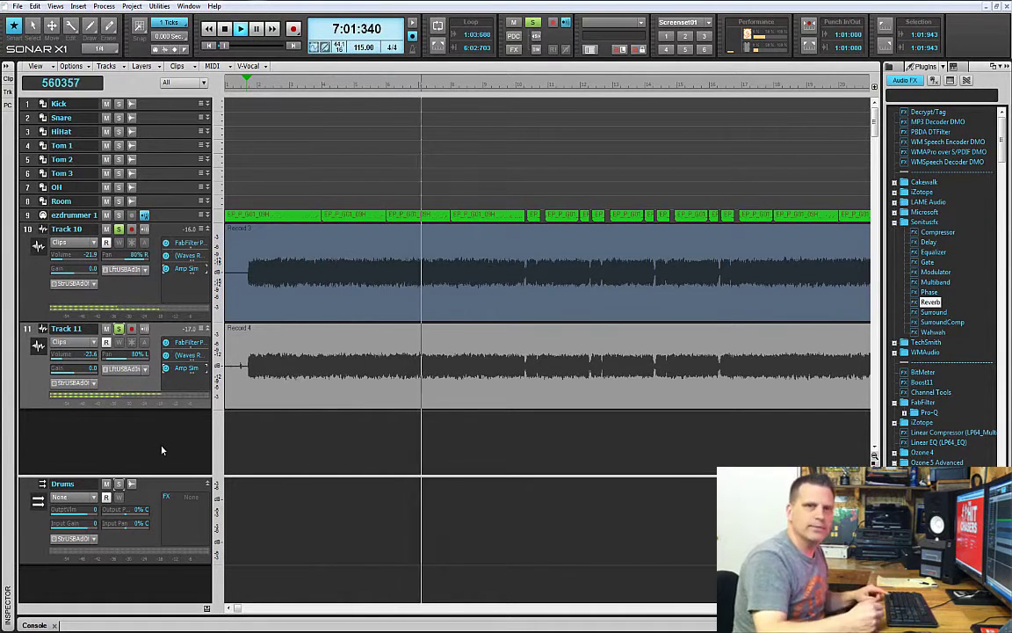
key(space)
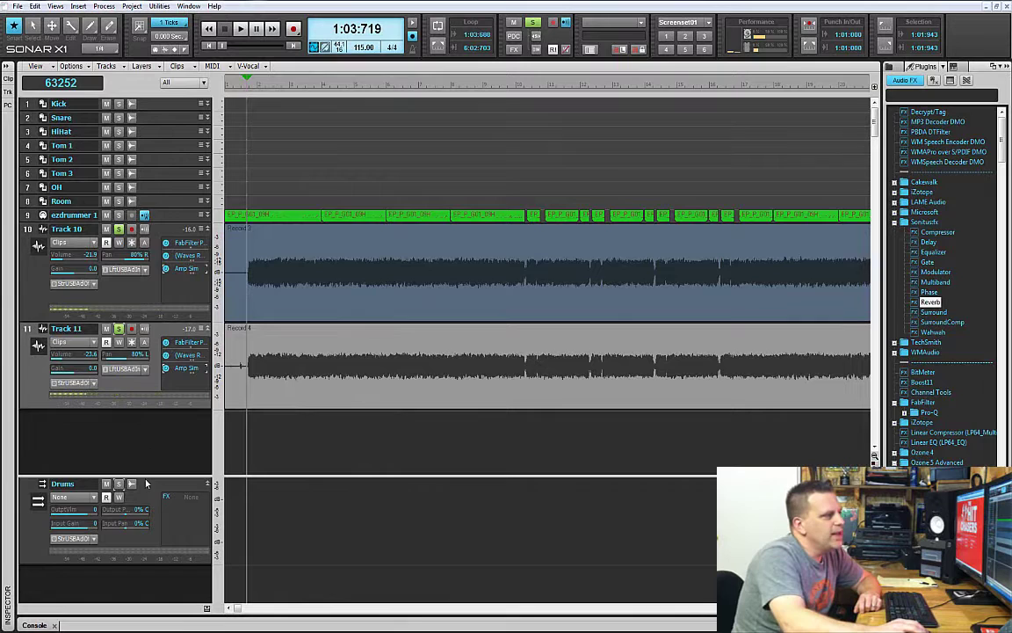
Insert a new stereo bus and name it Guitars
drag(145, 476, 145, 423)
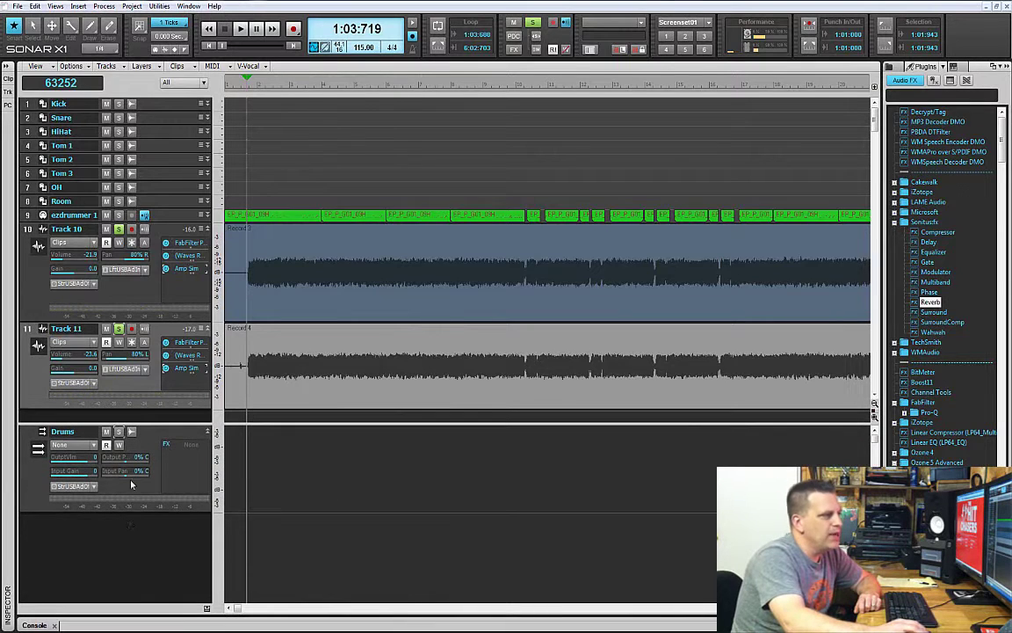
right_click(129, 529)
click(168, 531)
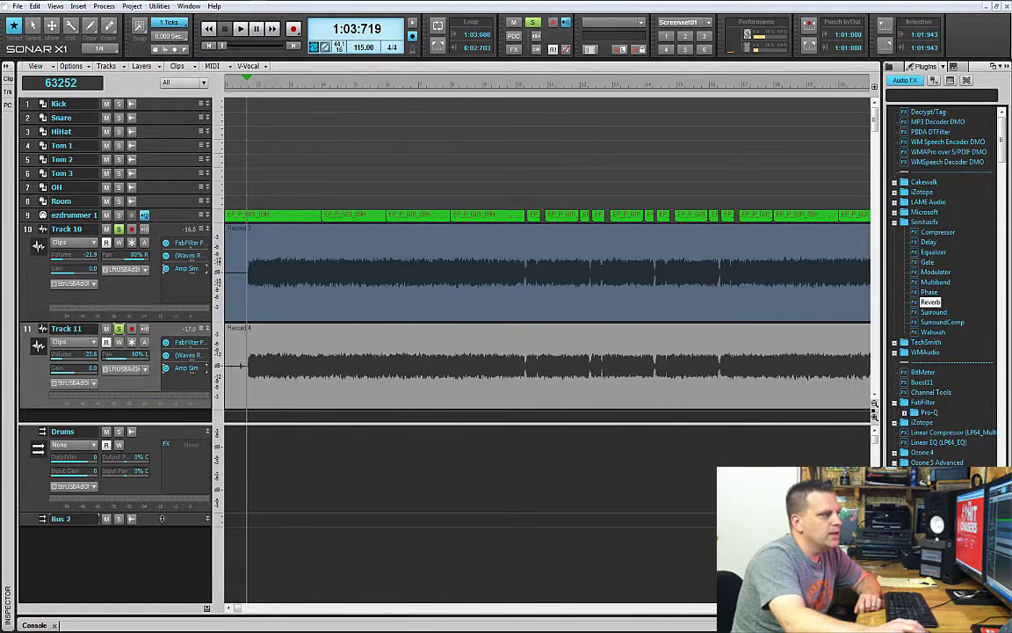
click(209, 520)
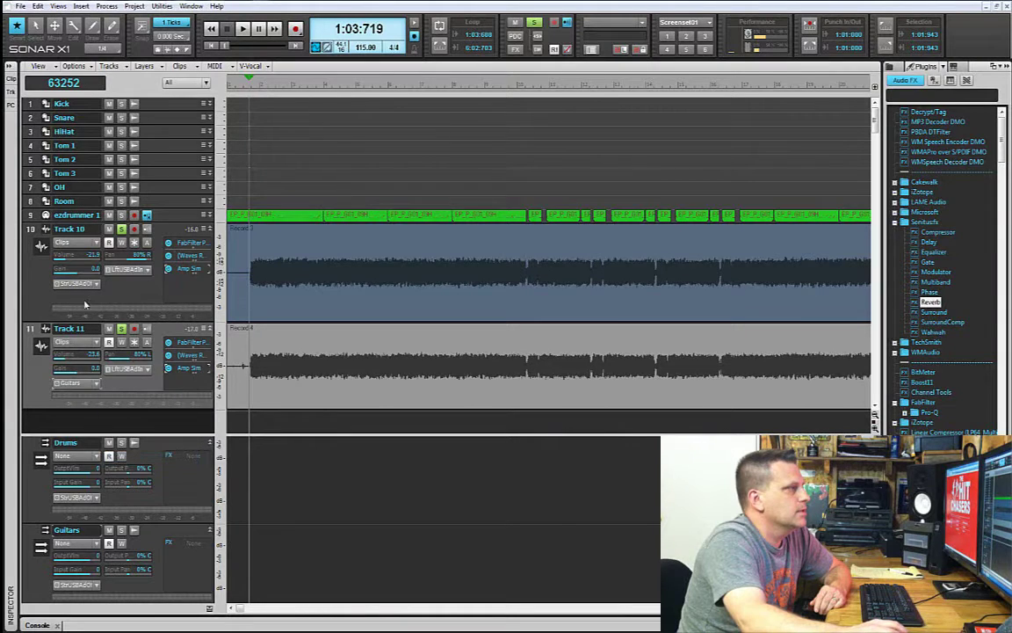
Send Track 10's output to the Guitars bus
click(96, 284)
click(116, 358)
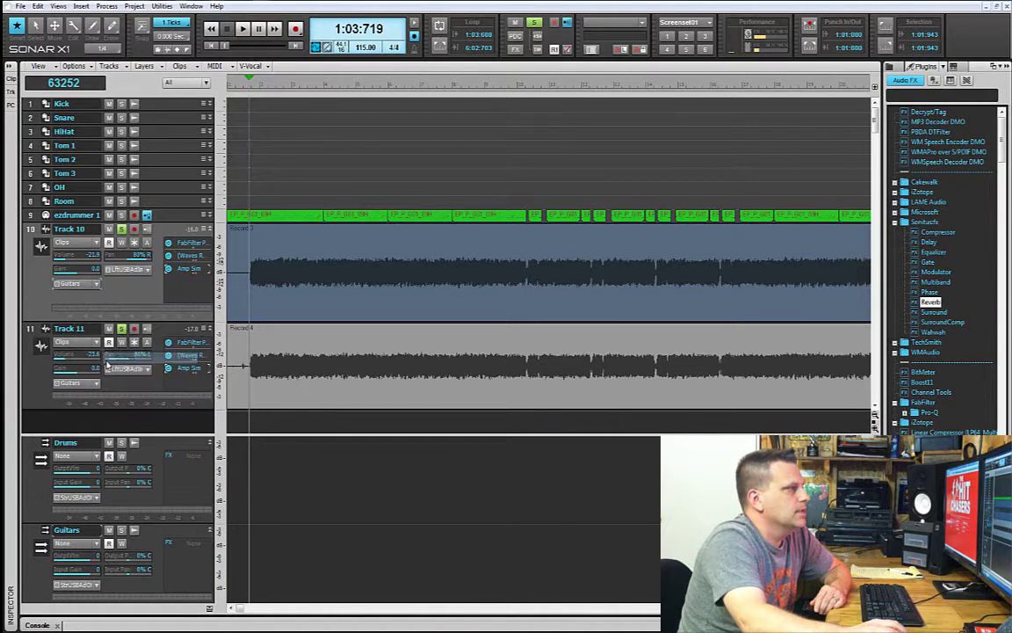
click(123, 233)
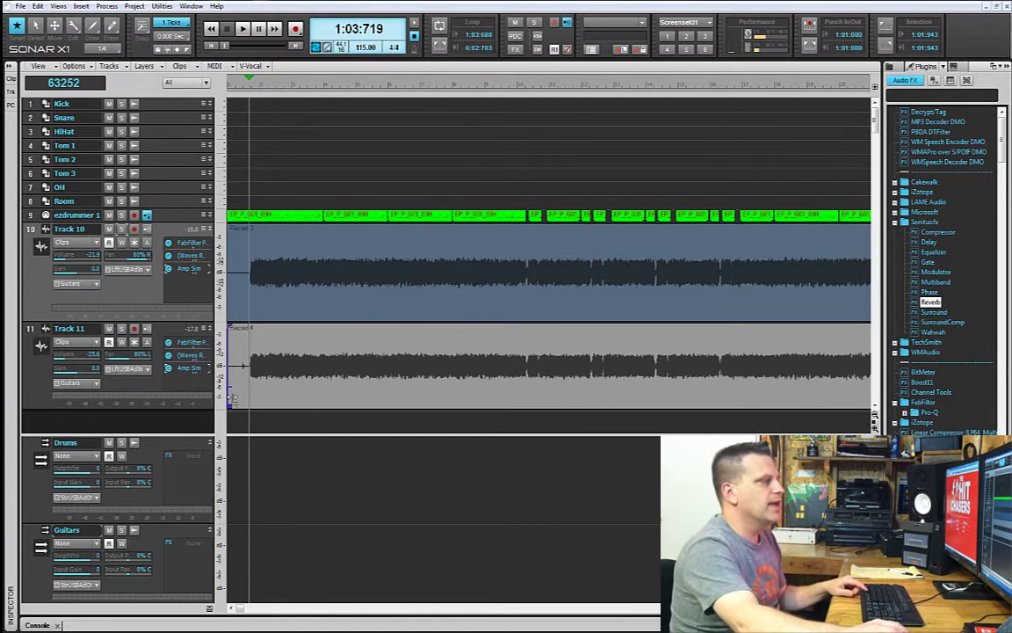
Play the guitars and raise Track 10's volume to about -20.6 dB, then stop
key(space)
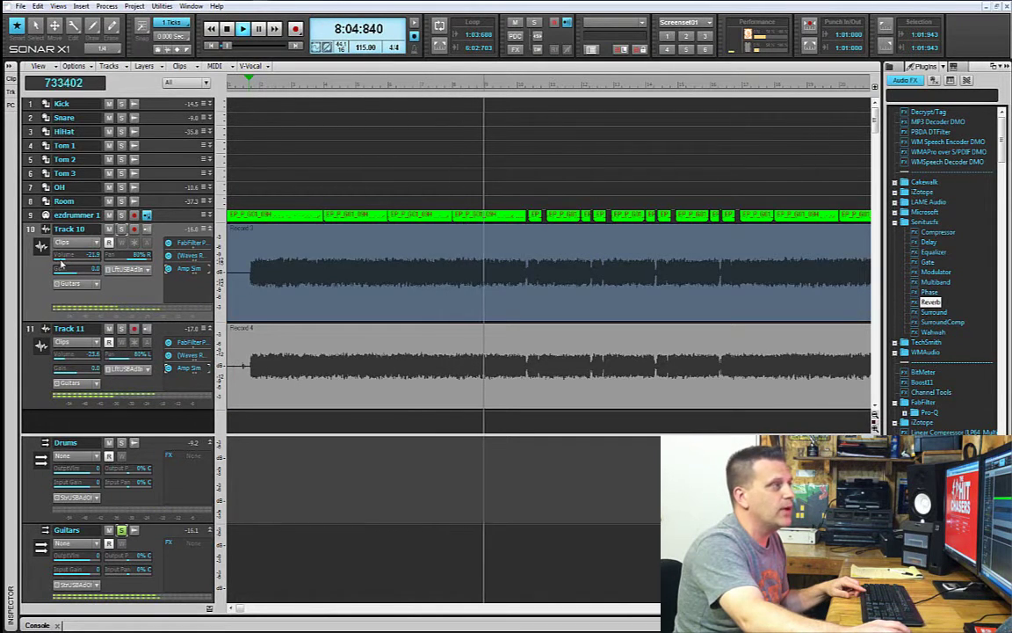
drag(60, 262, 63, 262)
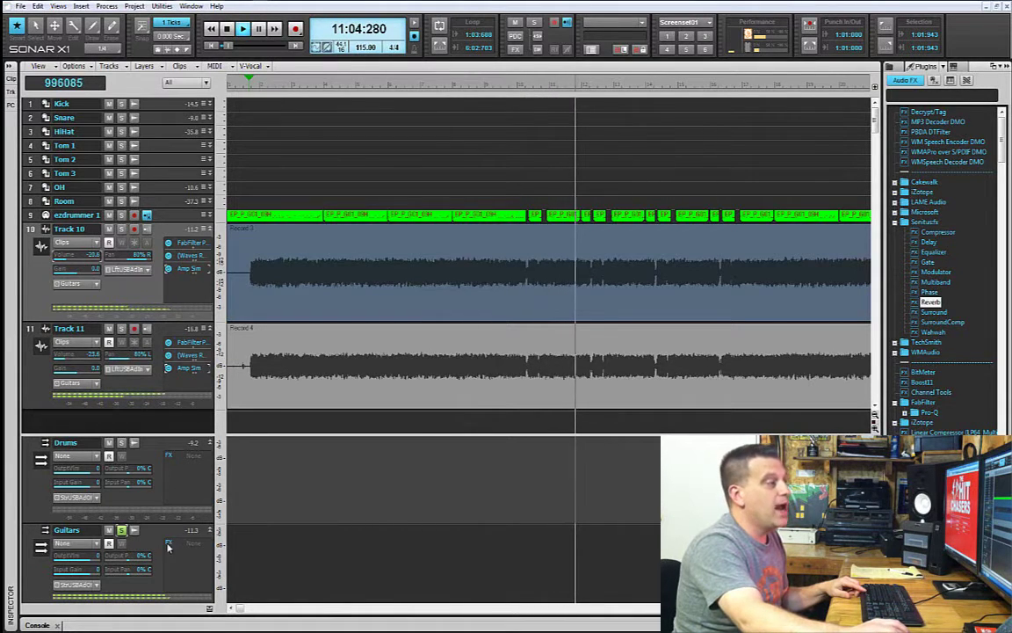
key(space)
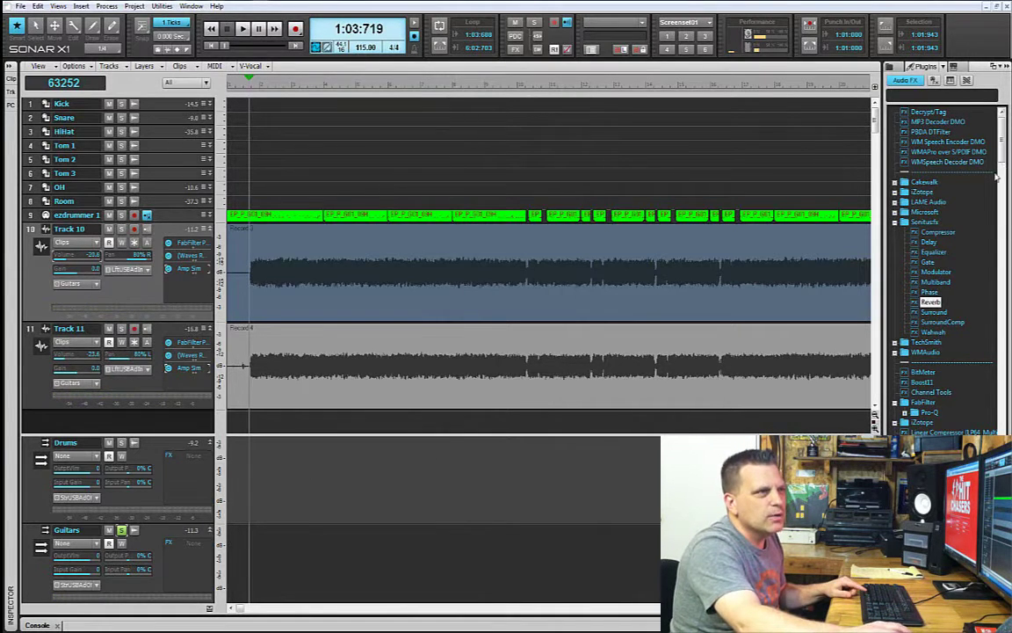
Add the SSLComp Stereo compressor to the Guitars bus FX bin and play to hear it
drag(1002, 158, 1002, 428)
scroll(953, 264, down, 15)
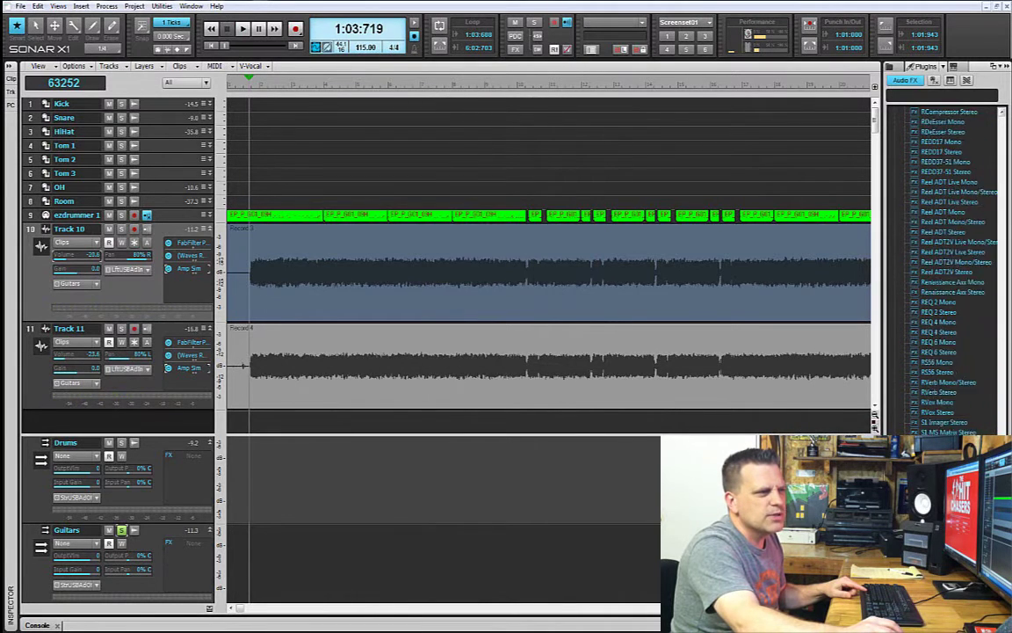
scroll(954, 264, down, 4)
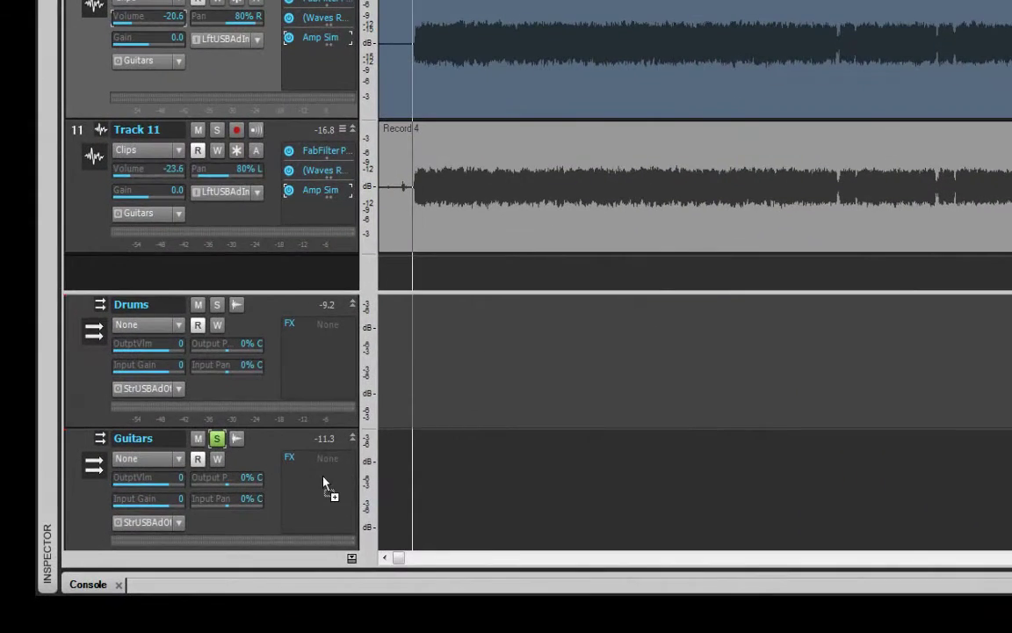
drag(323, 483, 324, 479)
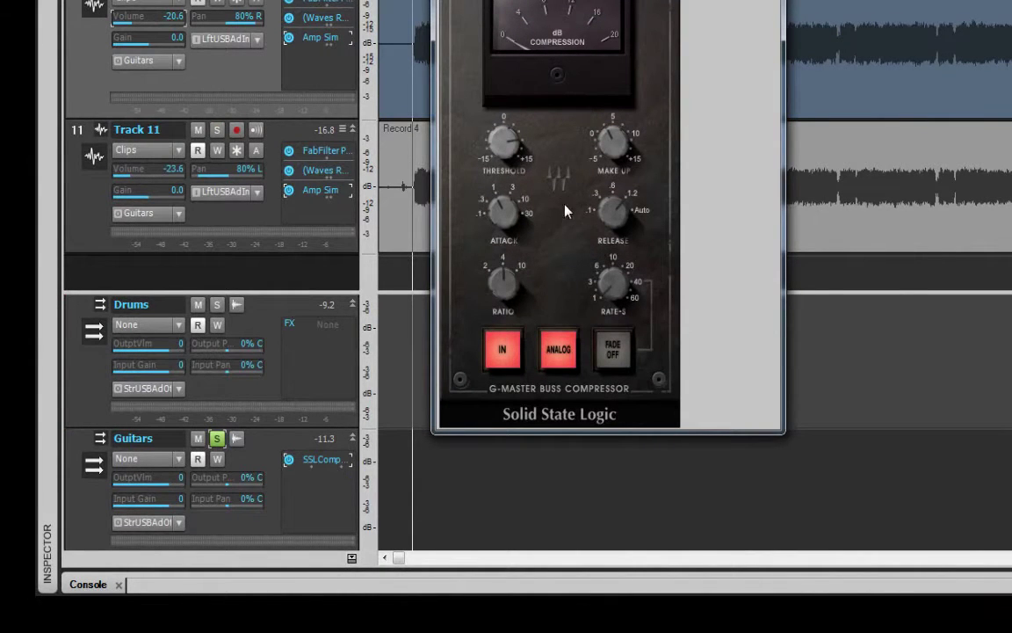
key(space)
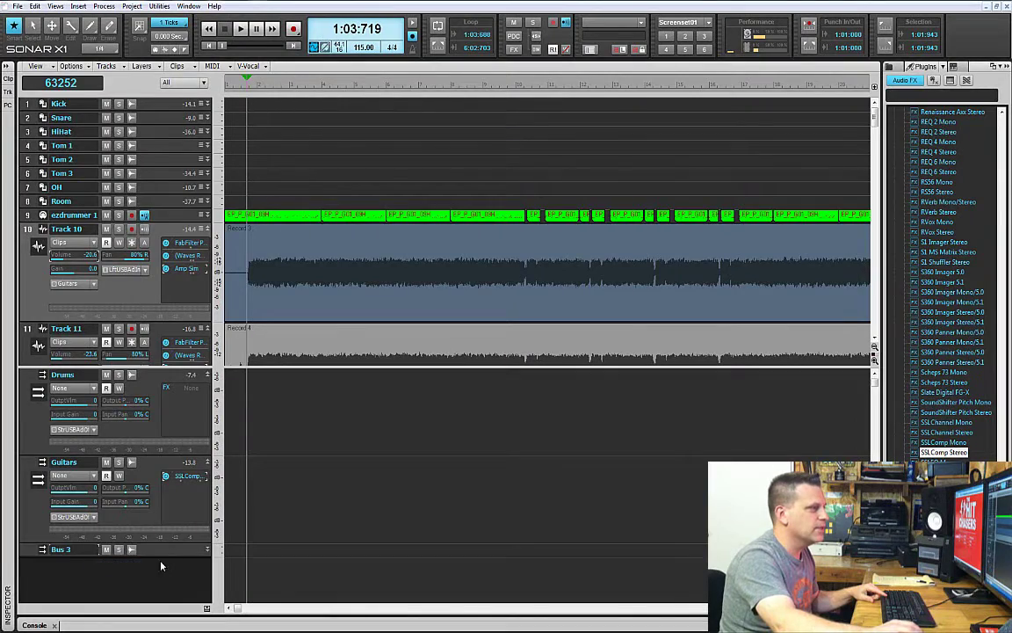
Rename Bus 3 to 'All trax'
click(208, 550)
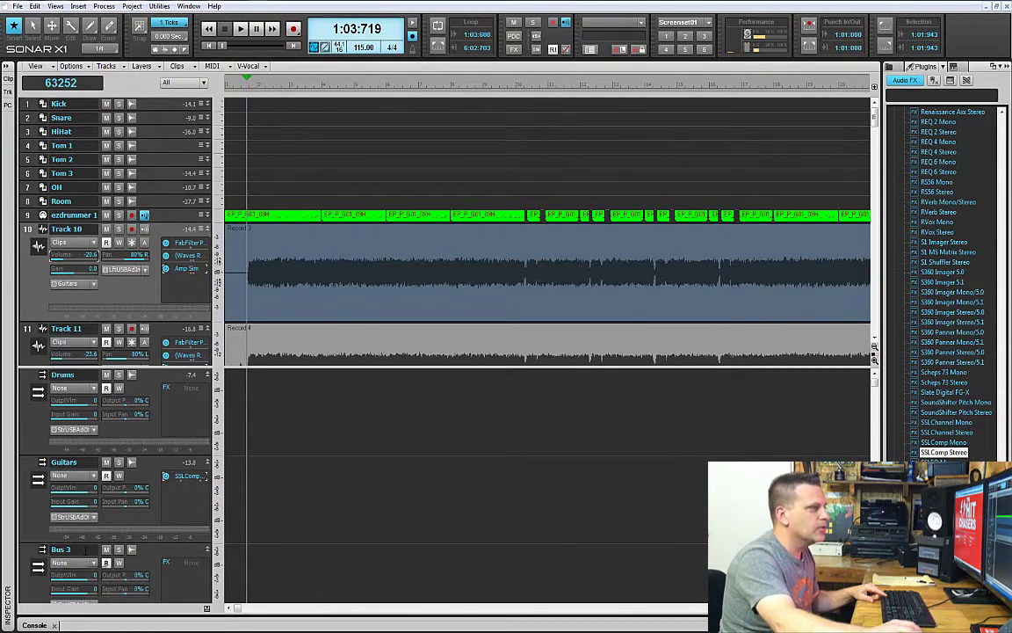
double_click(85, 550)
text(All trax)
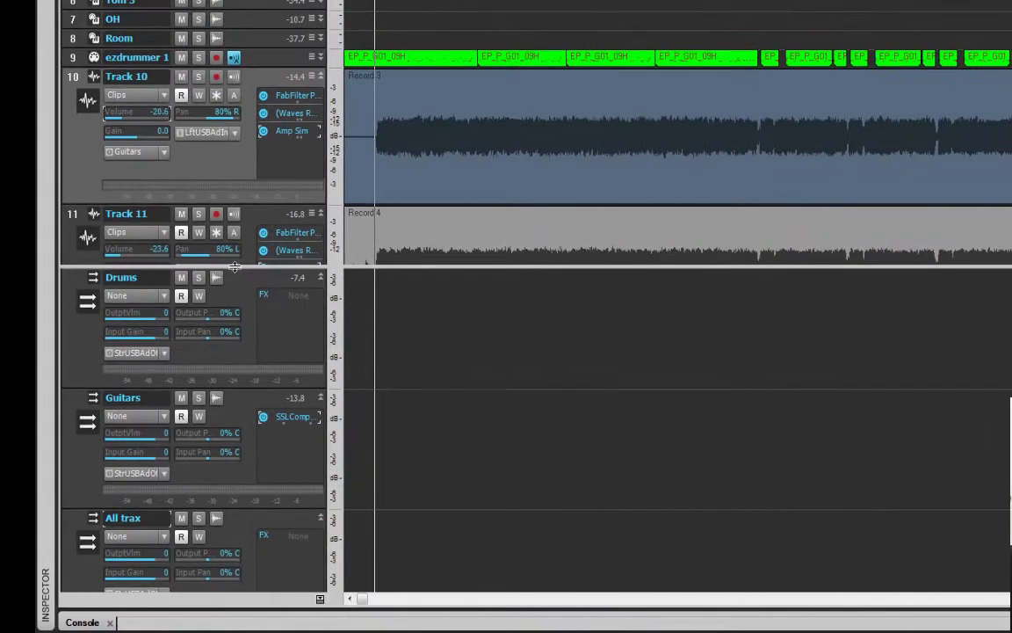
Route the Drums and Guitars bus outputs to the All trax bus
drag(235, 232, 230, 73)
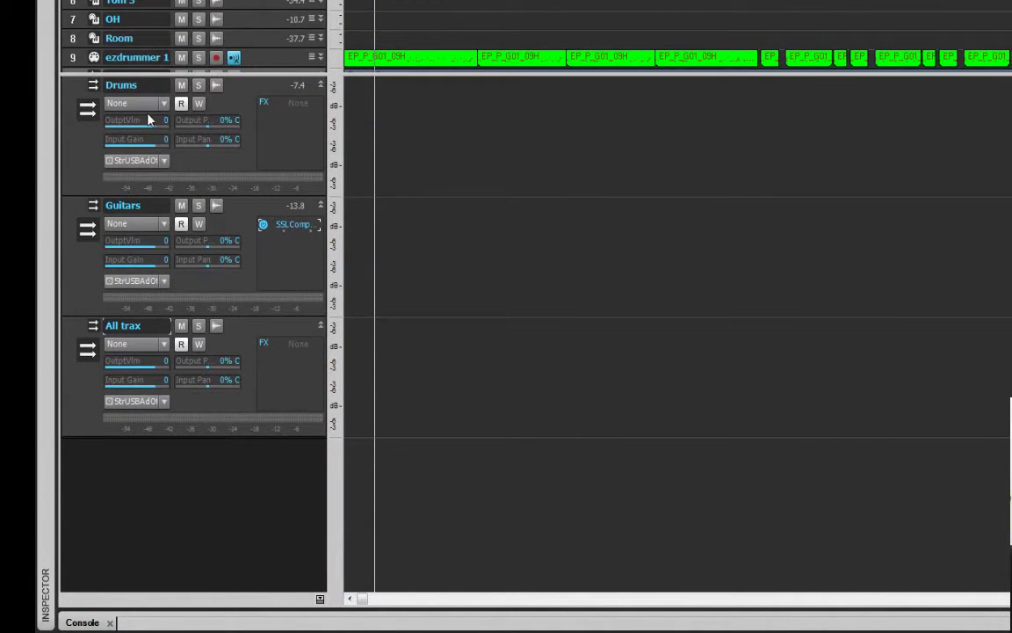
click(166, 163)
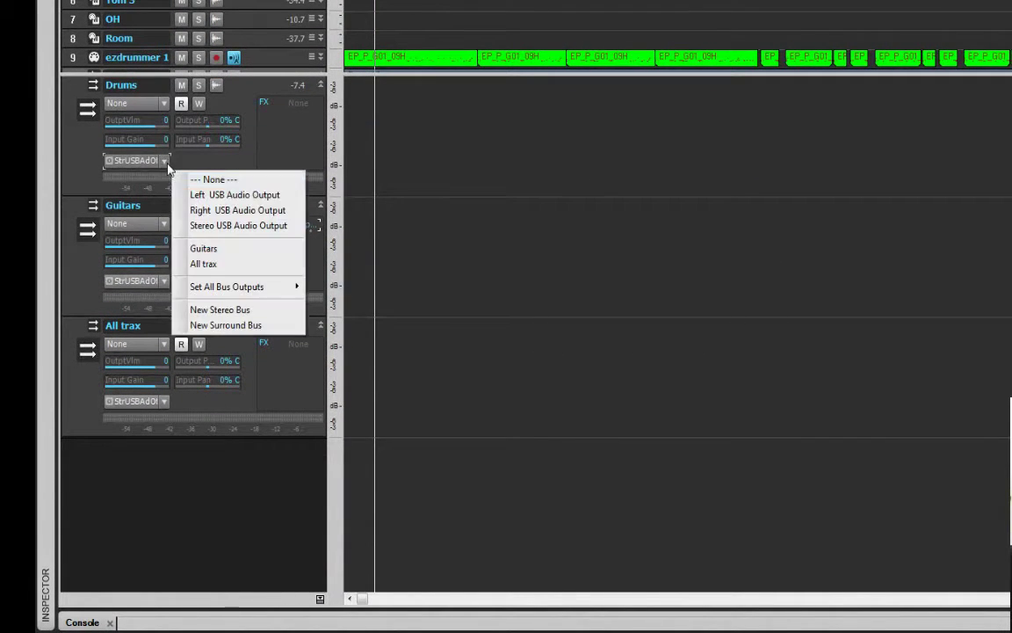
click(247, 266)
click(164, 281)
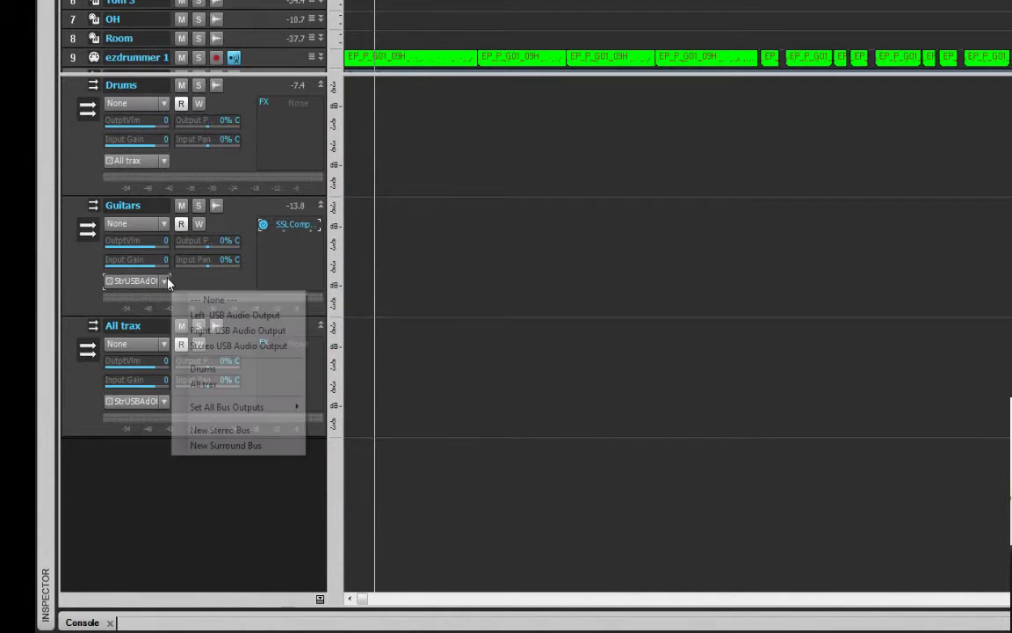
click(245, 384)
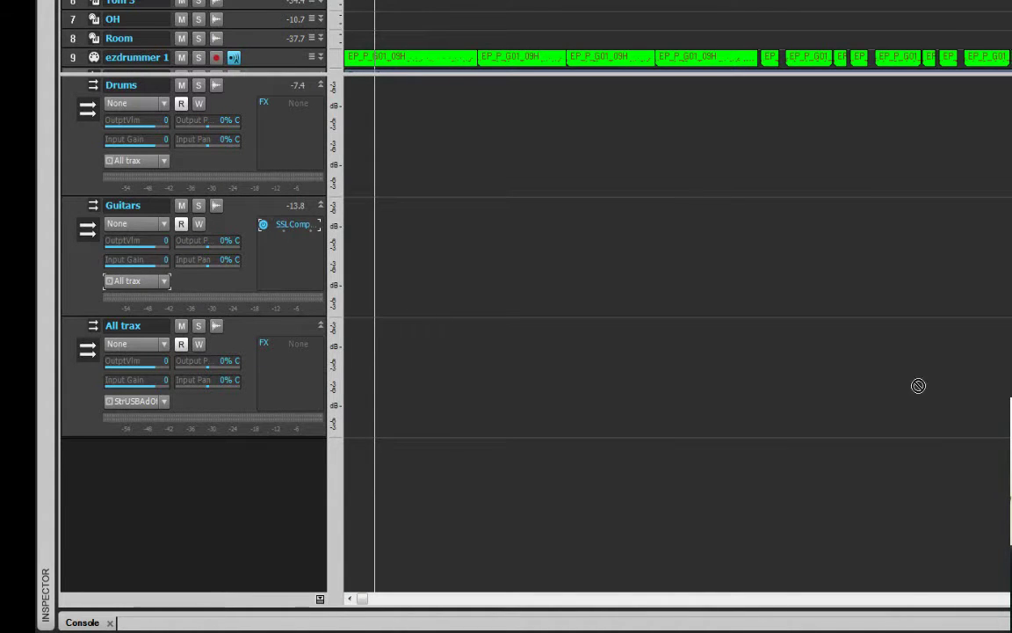
Add the SSLComp Stereo compressor to the All trax bus and play the full mix
drag(270, 402, 290, 397)
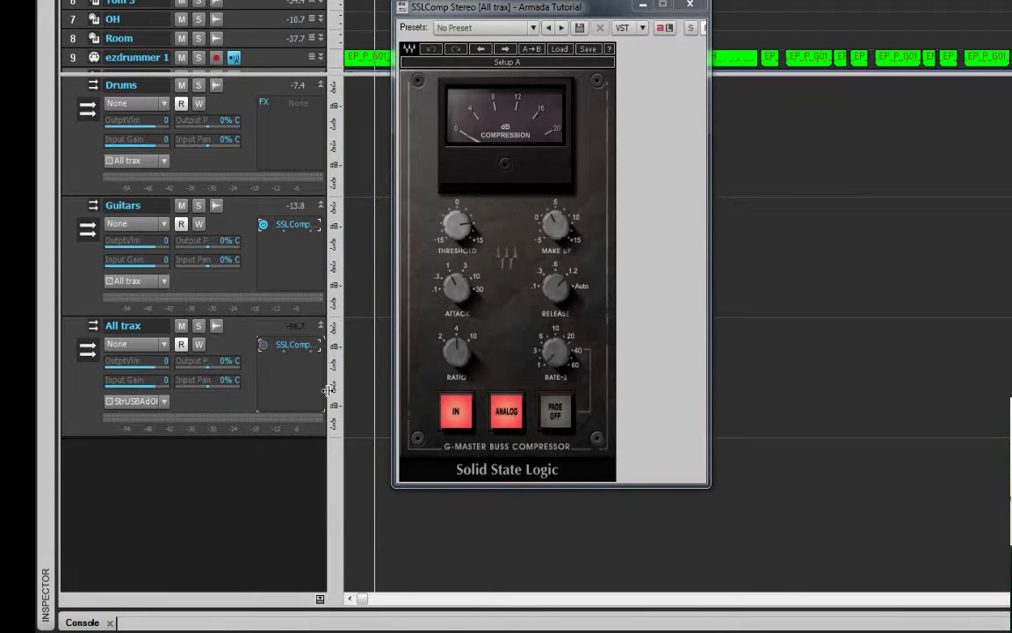
key(space)
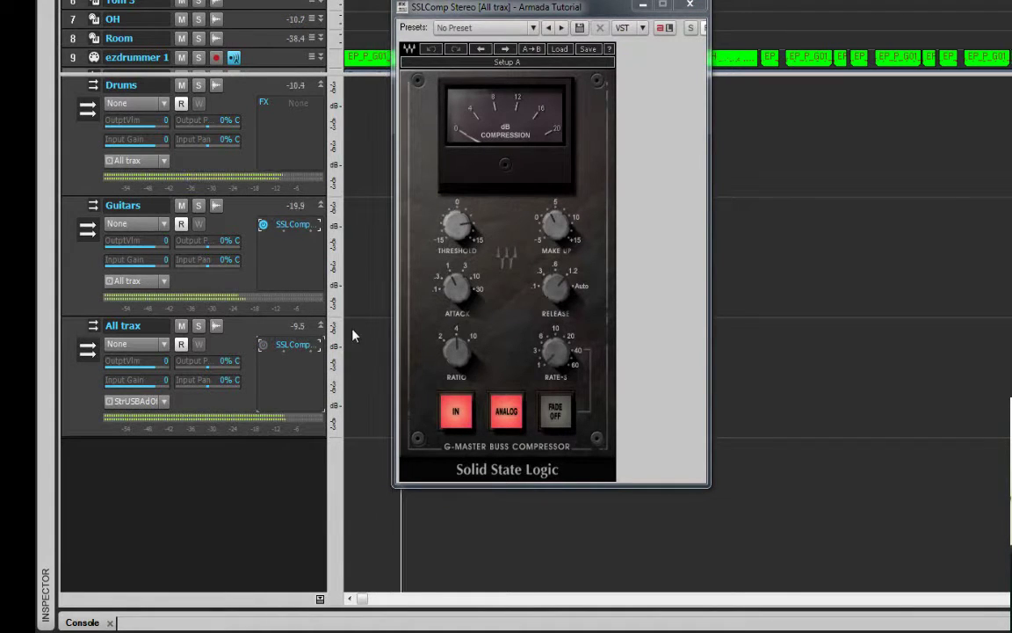